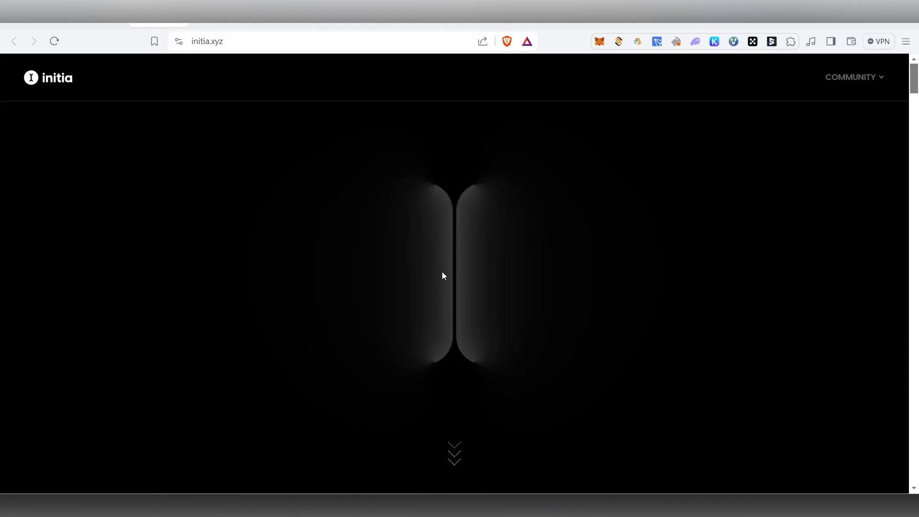
Step: Scroll through the initia.xyz homepage, then switch to the movementlabs.xyz tab
scroll(378, 316, "down", 4)
scroll(561, 405, "up", 4)
scroll(531, 210, "down", 4)
scroll(555, 244, "up", 4)
scroll(509, 258, "down", 1)
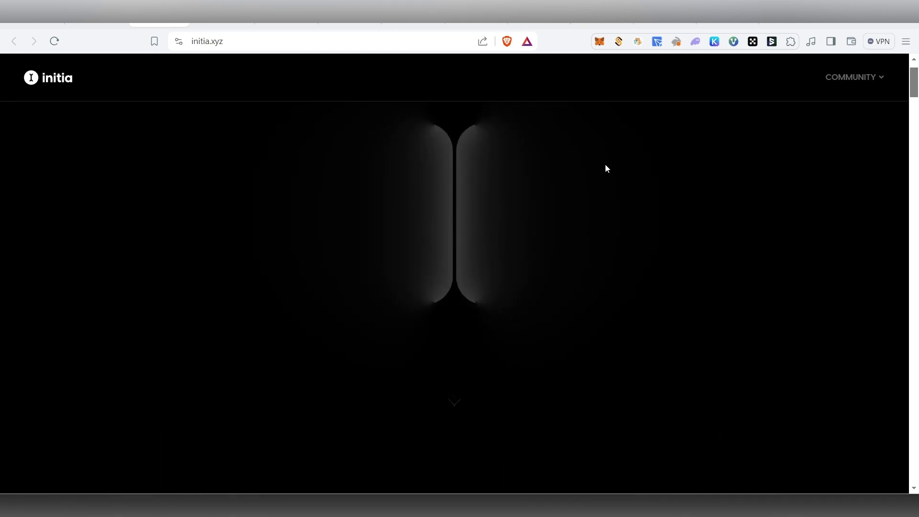
left_click(479, 20)
scroll(258, 211, "down", 4)
scroll(296, 244, "up", 4)
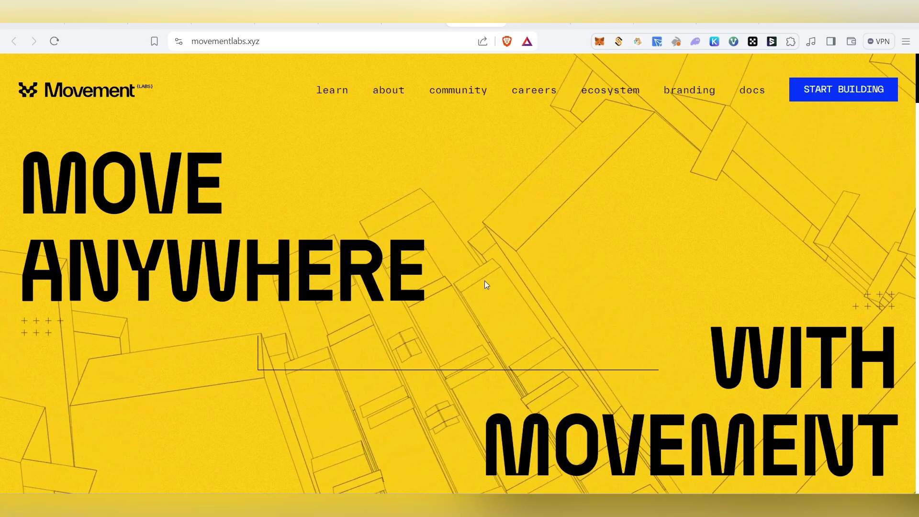
Step: Minimize the Telegram channel window and scroll the page to reach the Blackwing quest
scroll(452, 272, "down", 1)
scroll(452, 272, "up", 1)
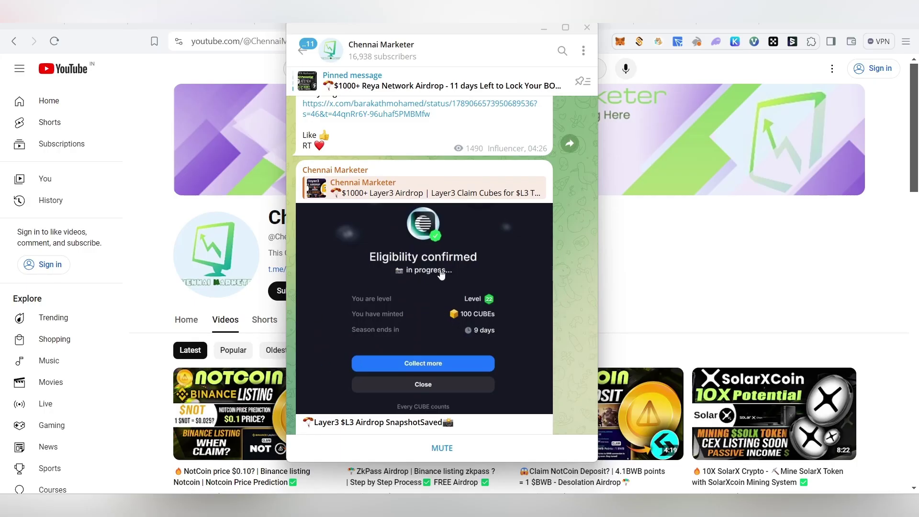
left_click(544, 27)
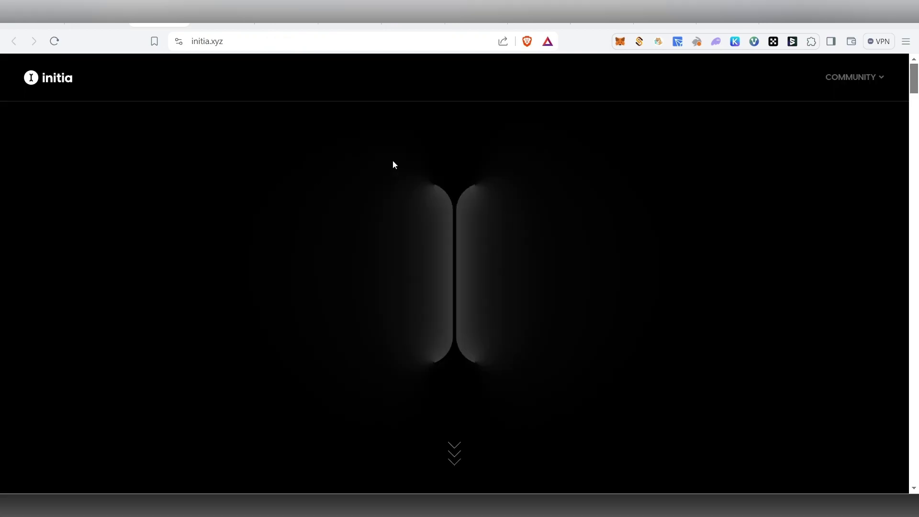
scroll(361, 224, "down", 5)
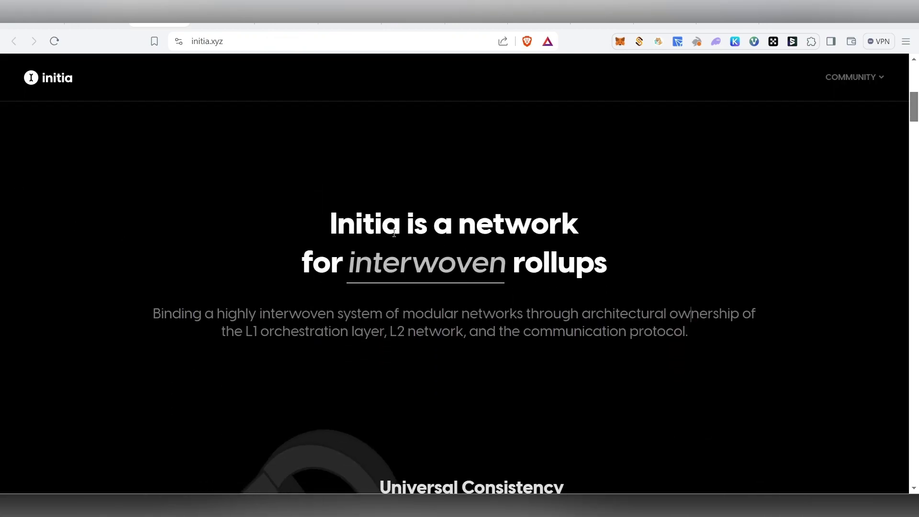
scroll(511, 294, "down", 3)
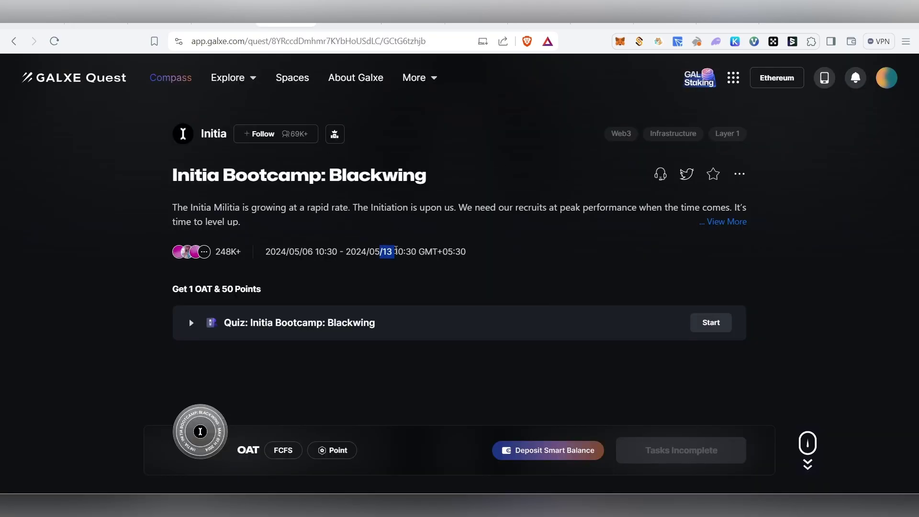
Step: Expand the Blackwing quiz details, highlighting its 1 OAT & 50 Points reward, and bring up Telegram
left_click_drag(443, 253, 509, 294)
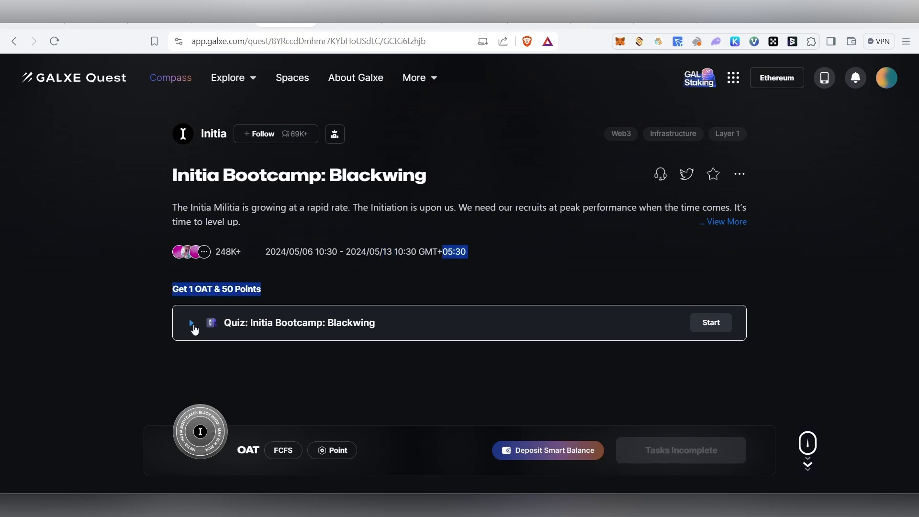
left_click(192, 323)
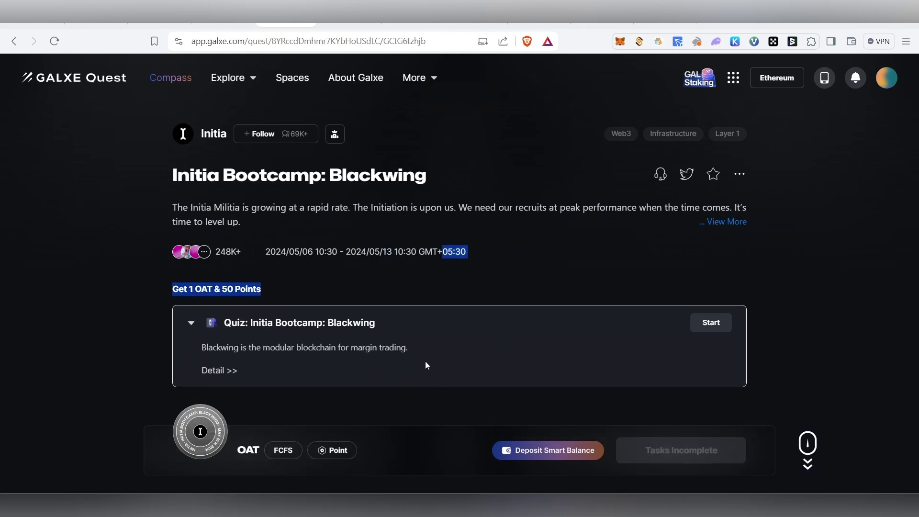
left_click(330, 296)
left_click_drag(272, 294, 163, 293)
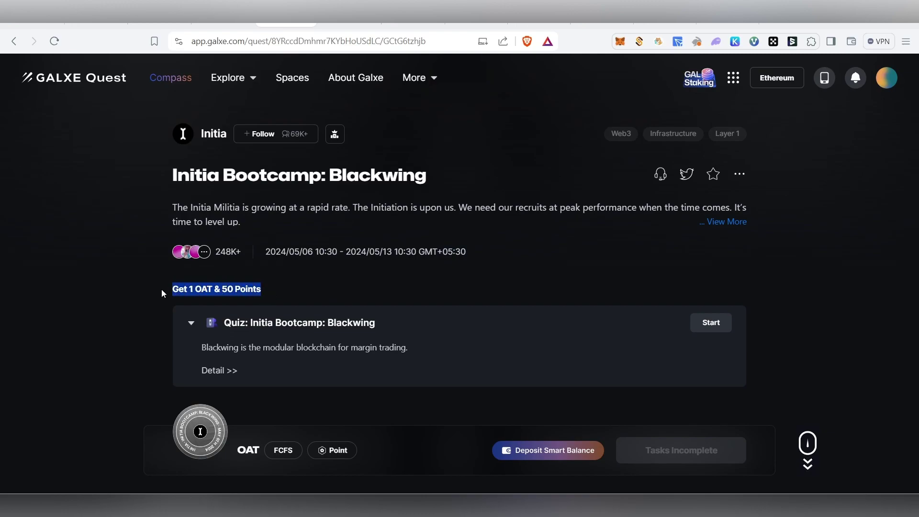
mouse_move(205, 434)
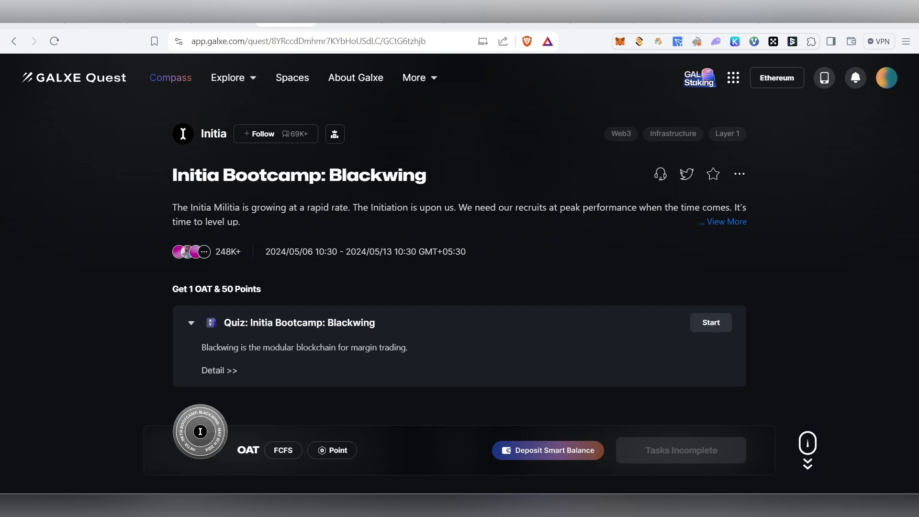
left_click(621, 505)
Step: Scroll the Telegram channel chat, then minimize Telegram to return to the quest
scroll(440, 284, "up", 4)
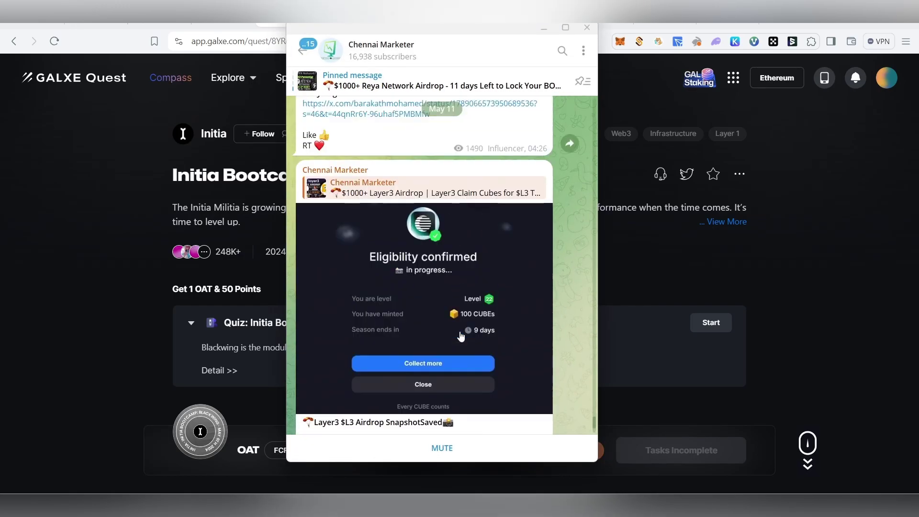
scroll(455, 287, "down", 4)
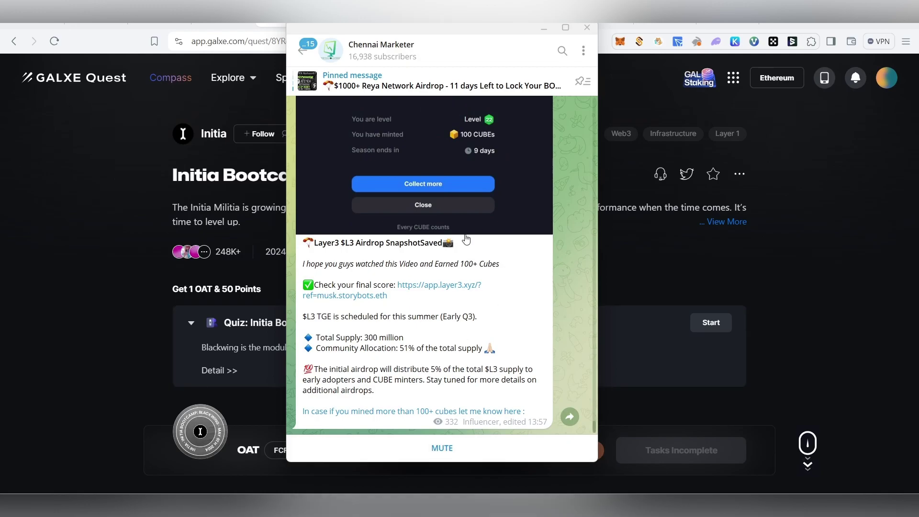
left_click(545, 28)
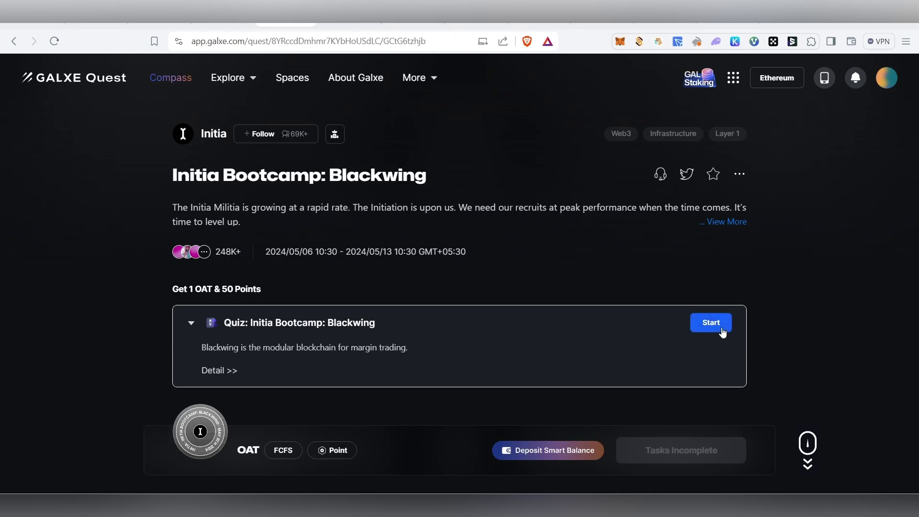
Step: Start the quiz and answer questions 1–5: liquidation-free leverage, Initia, trade execution complexity, Intent Solver, B
left_click(712, 329)
scroll(363, 340, "down", 2)
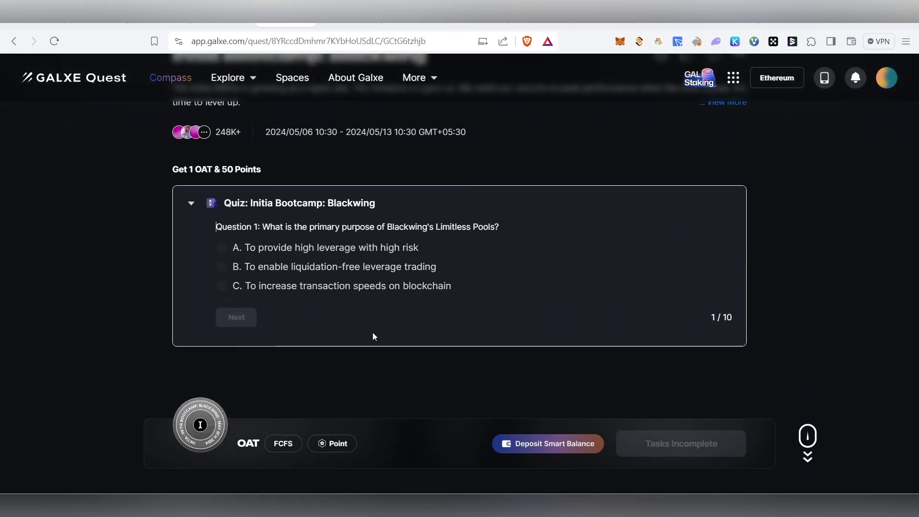
left_click(247, 271)
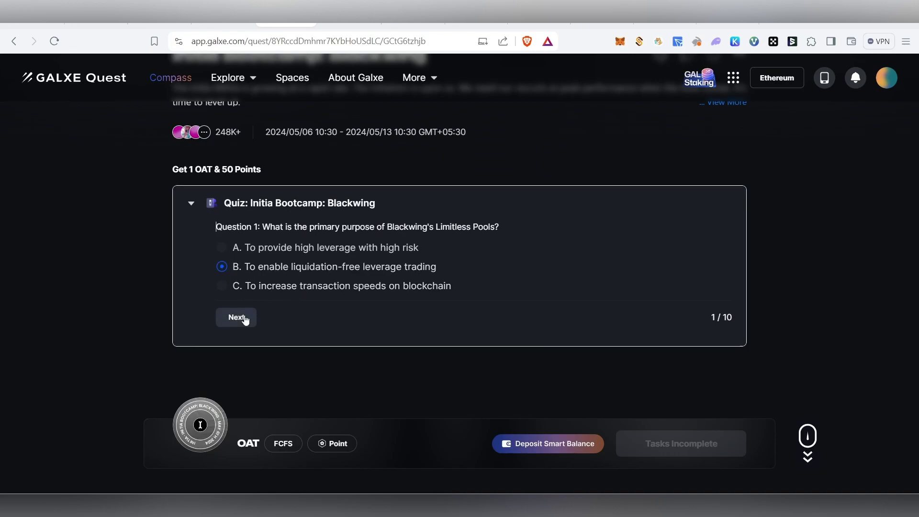
left_click(237, 317)
left_click(253, 289)
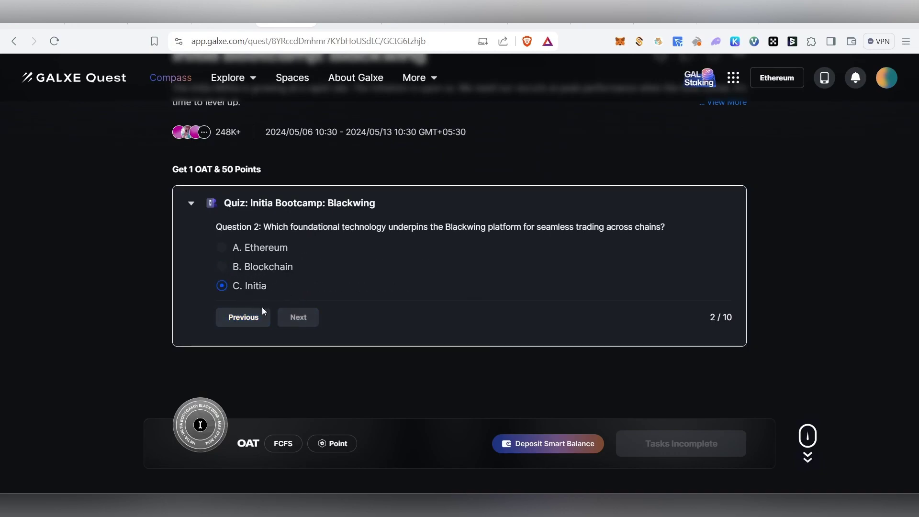
left_click(299, 317)
left_click(236, 266)
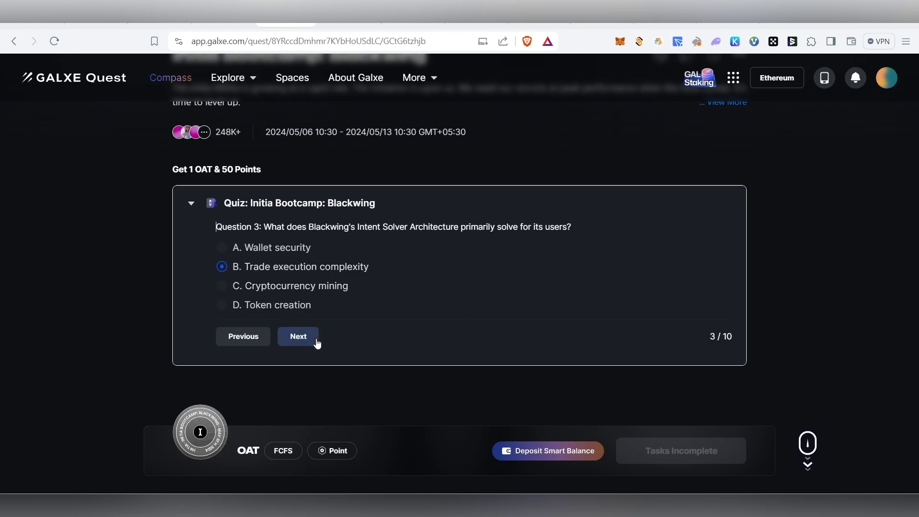
left_click(314, 341)
left_click(247, 287)
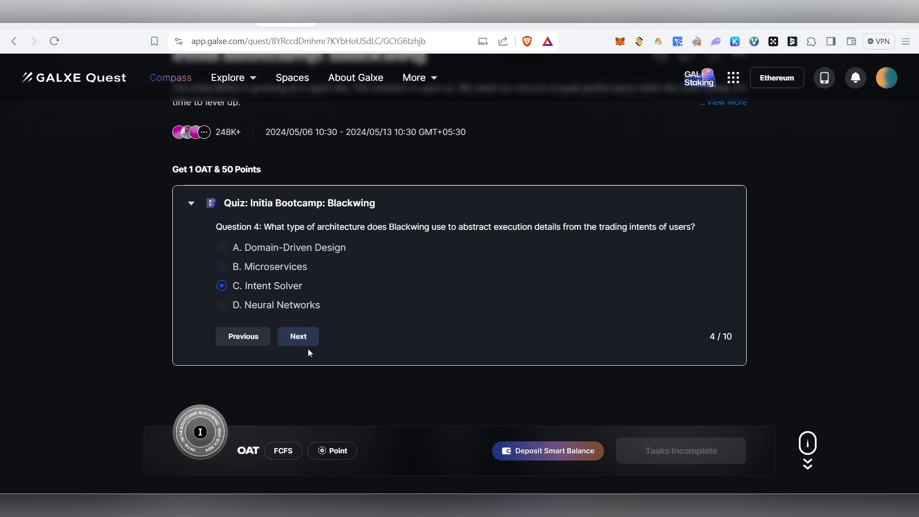
left_click(306, 339)
left_click(240, 271)
Step: Answer questions 6–10: Limitless Pools, solver bidding, both positions, guaranteeing the bid, All of the above; submit
left_click(297, 335)
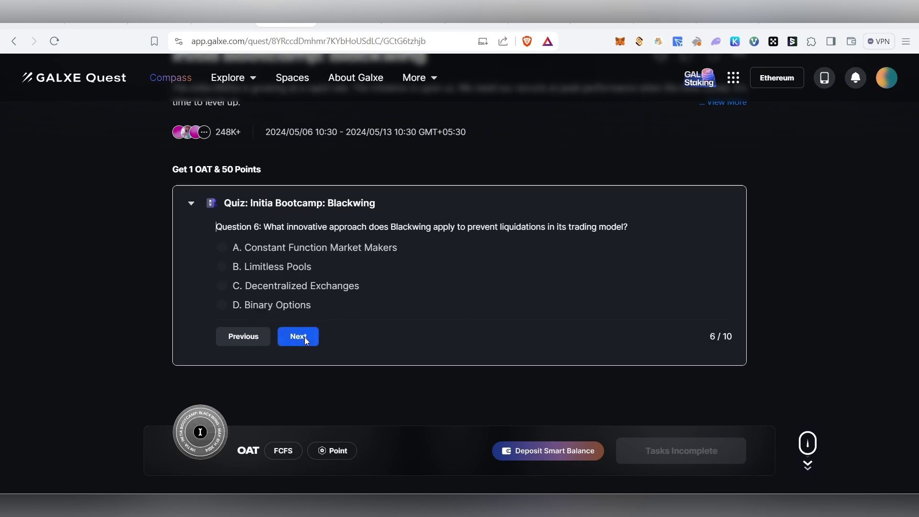
left_click(258, 270)
left_click(292, 338)
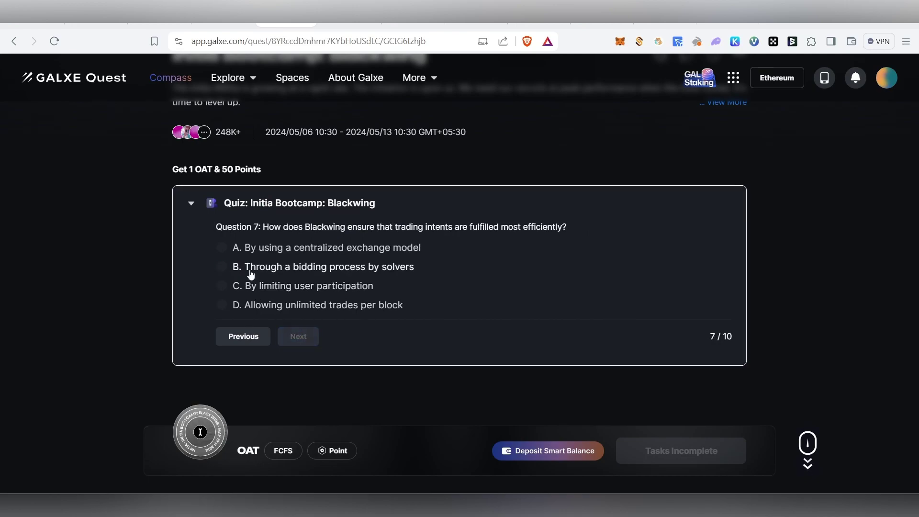
left_click(252, 269)
left_click(301, 338)
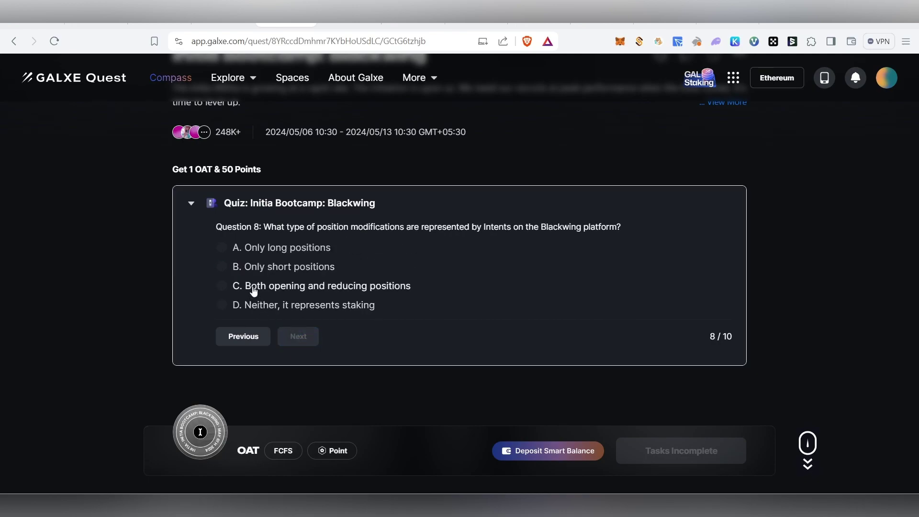
left_click(253, 287)
left_click(299, 336)
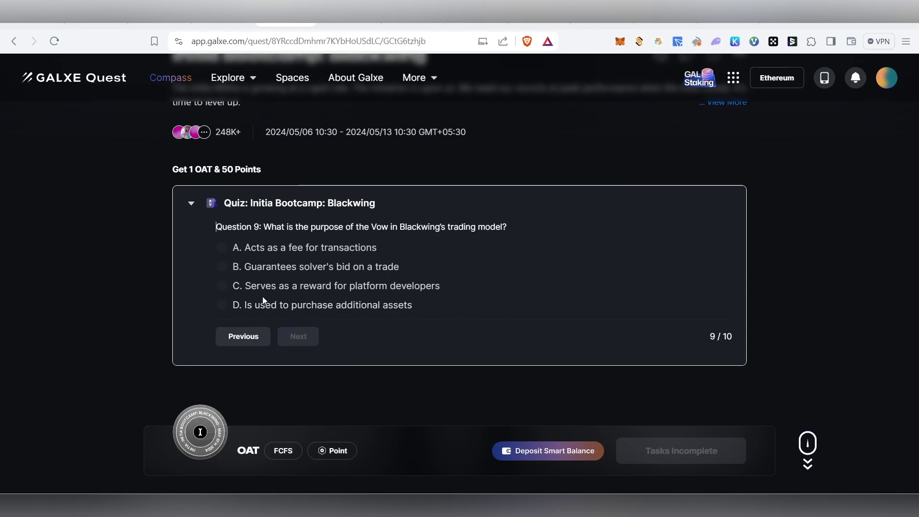
left_click(260, 268)
left_click(293, 338)
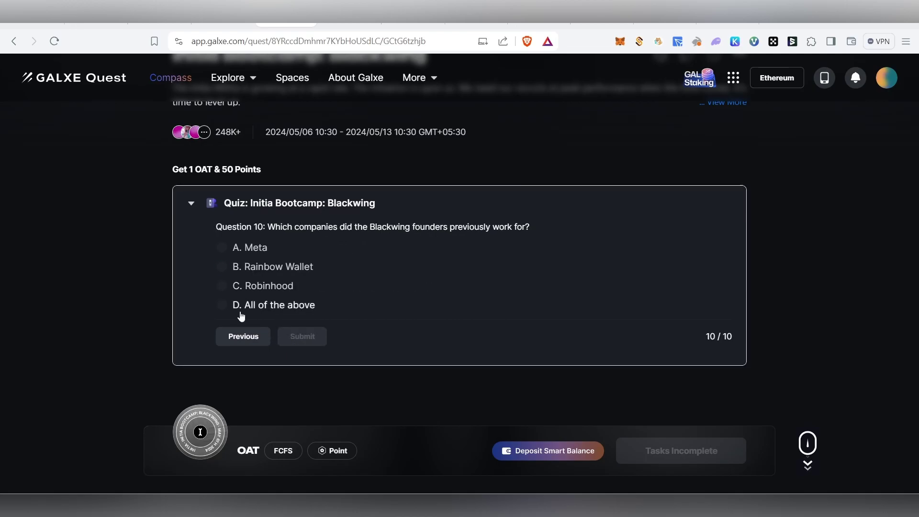
left_click(241, 309)
left_click(309, 338)
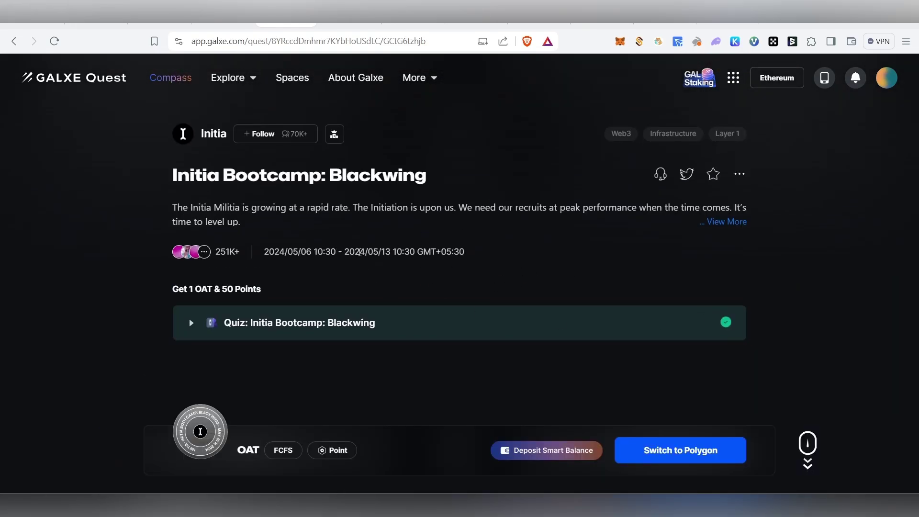
Step: Switch the wallet network to Polygon and approve the switch
scroll(556, 246, "down", 1)
left_click(632, 402)
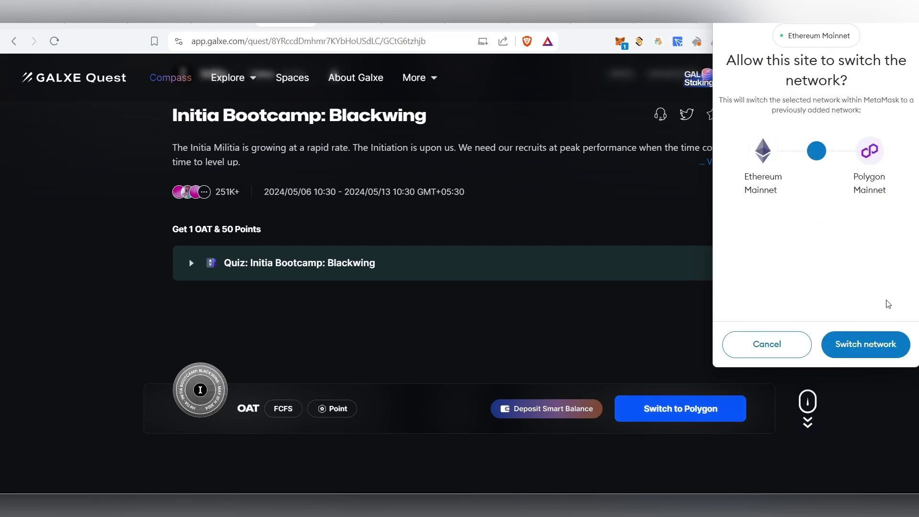
left_click(889, 346)
Step: Claim the OAT and 50 points, skipping the smart balance deposit, and confirm in the wallet
left_click(678, 415)
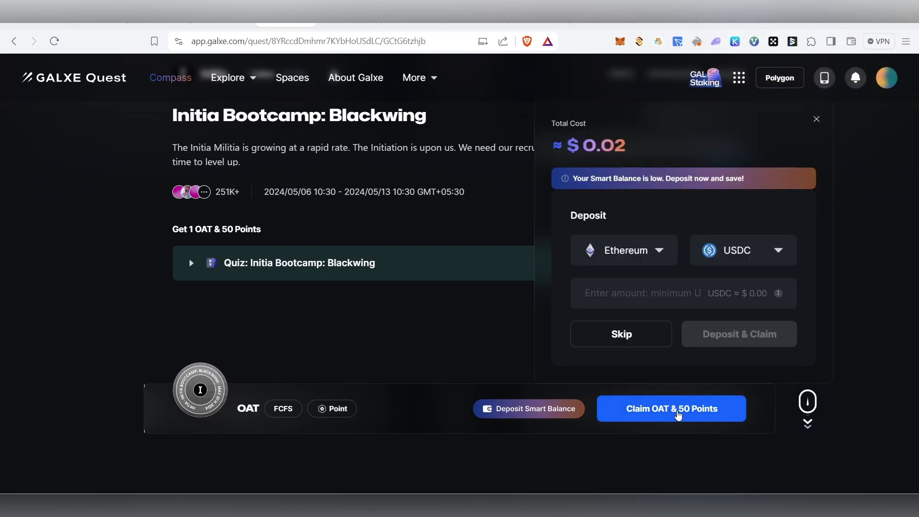
left_click(620, 340)
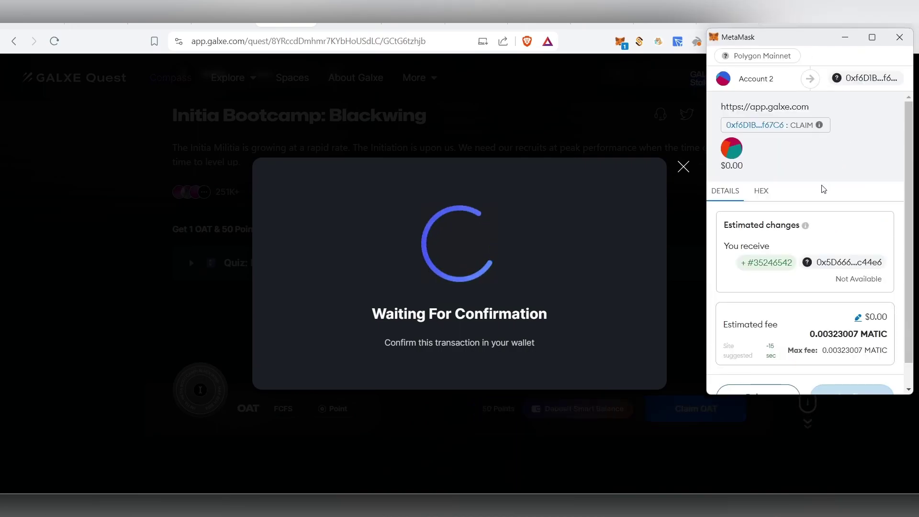
scroll(845, 363, "down", 1)
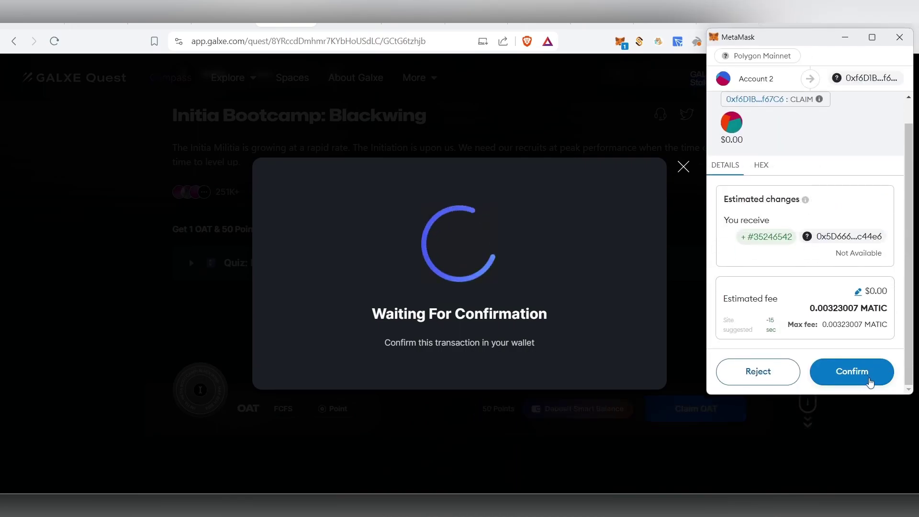
left_click(869, 373)
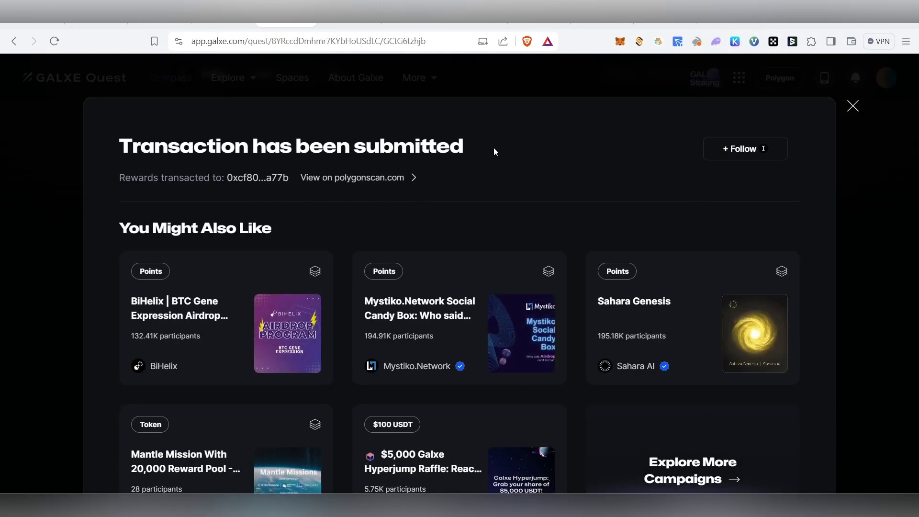
Step: Dismiss the transaction submitted notice and browse the Initia space page
left_click_drag(494, 147, 129, 155)
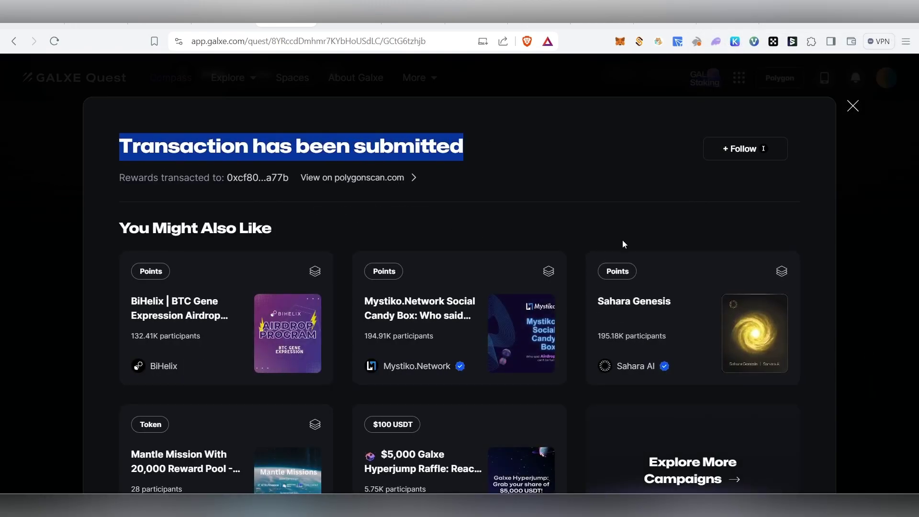
left_click(852, 106)
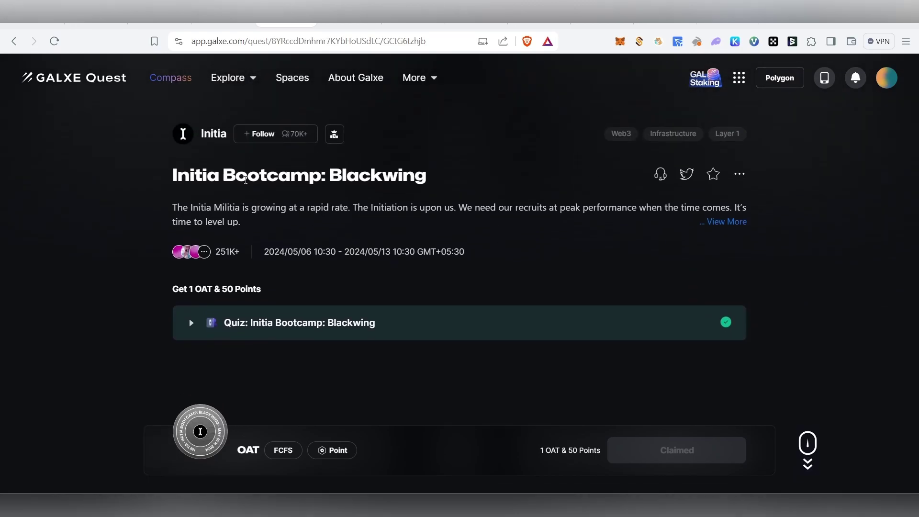
left_click(220, 133)
scroll(480, 381, "down", 3)
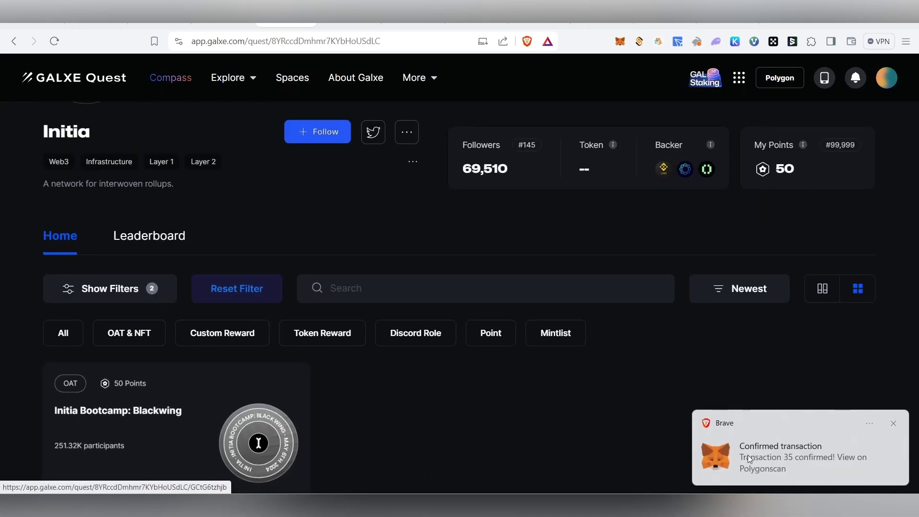
scroll(213, 471, "down", 1)
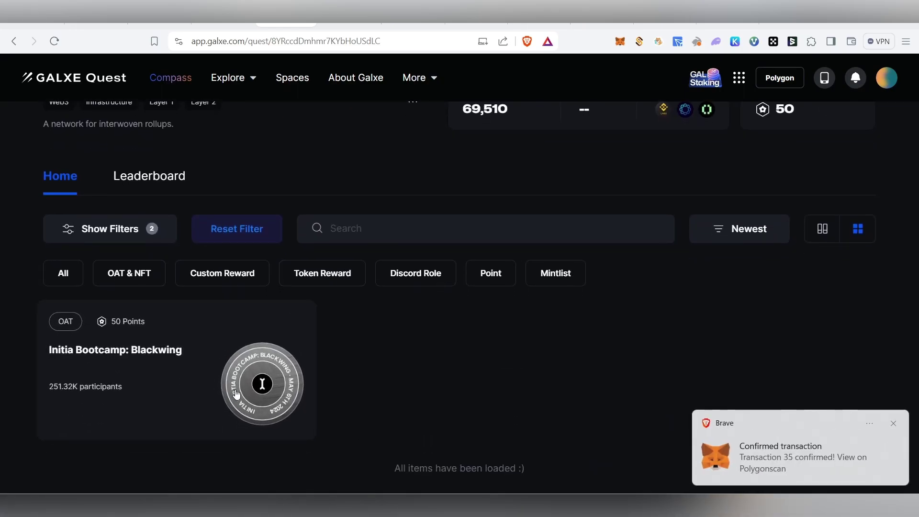
scroll(418, 335, "up", 1)
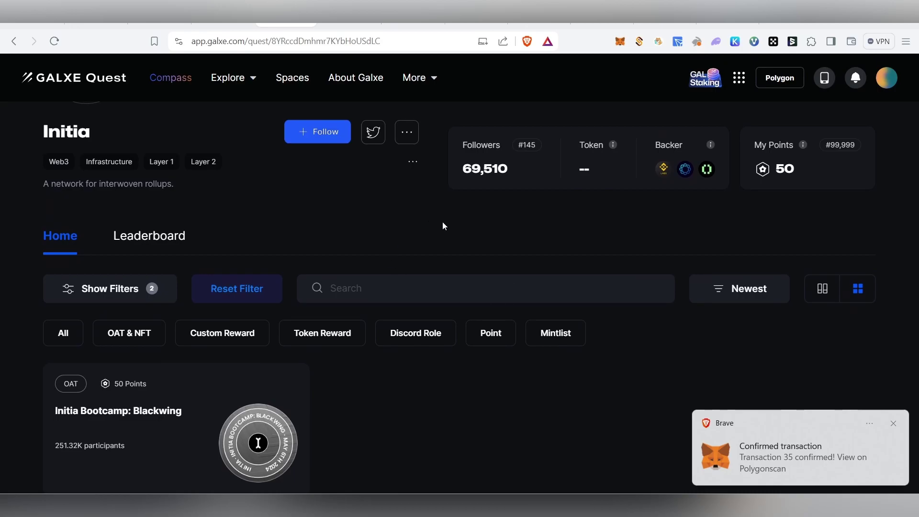
Step: Look over the Movement Labs site, then view CryptoRank's $41.4M total raised figure
key("ctrl+Tab")
key("ctrl+Tab")
key("ctrl+Tab")
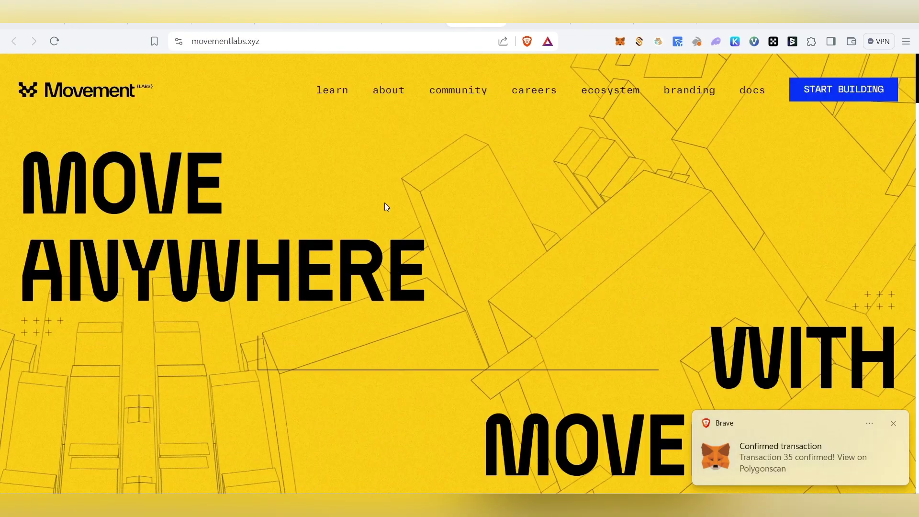
scroll(390, 196, "down", 4)
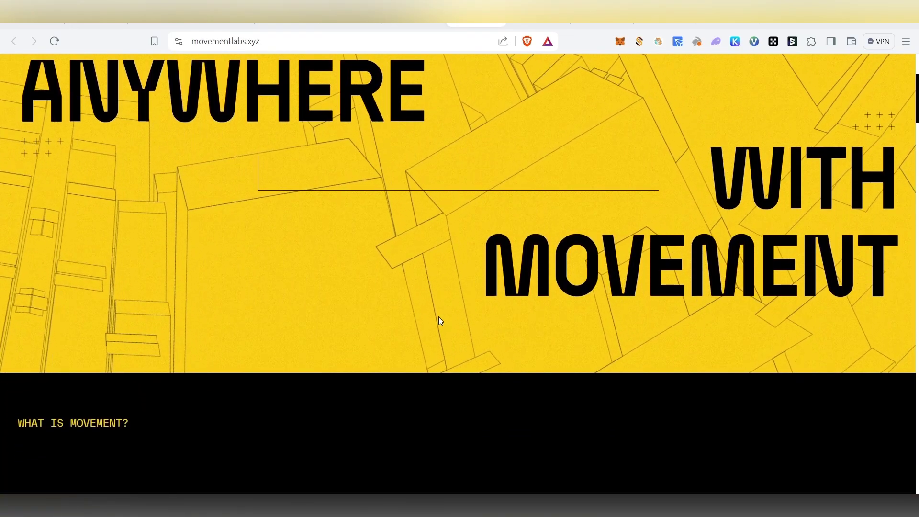
scroll(439, 319, "up", 4)
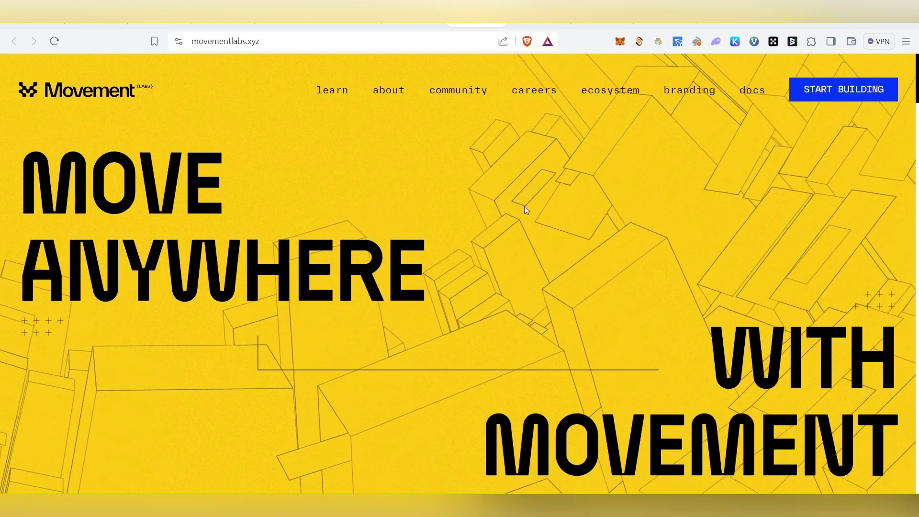
left_click(413, 24)
left_click_drag(715, 213, 646, 197)
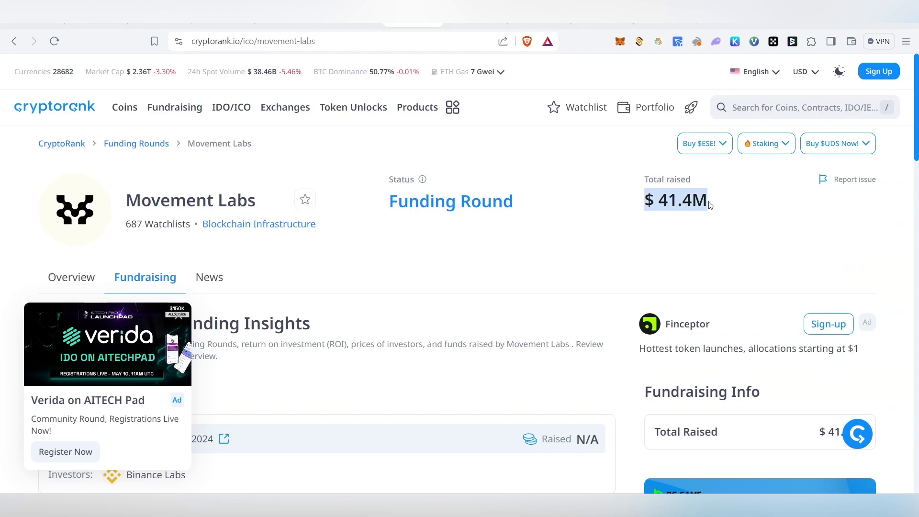
Step: Review Movement Labs' funding rounds on CryptoRank, then return to the Galxe Movement quest page
left_click(746, 237)
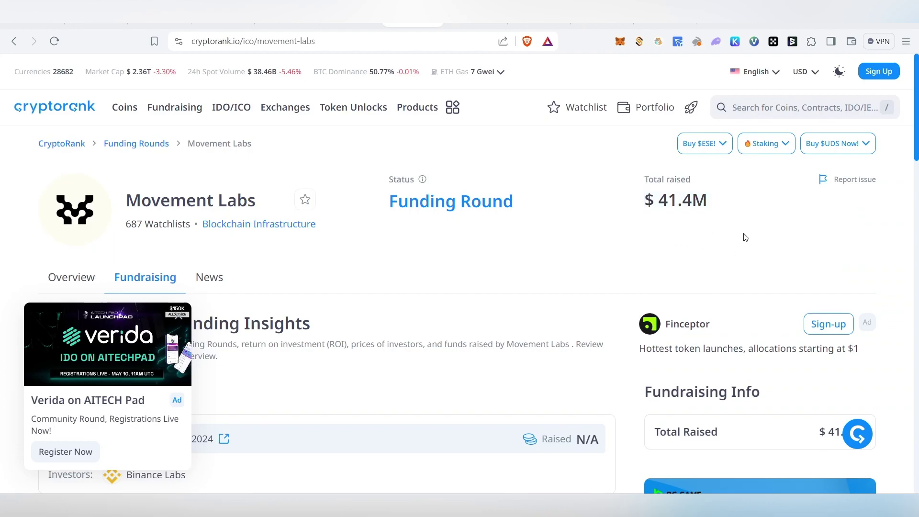
scroll(610, 269, "down", 1)
scroll(423, 347, "up", 1)
scroll(560, 283, "down", 5)
scroll(560, 283, "up", 5)
left_click(538, 15)
scroll(400, 228, "down", 5)
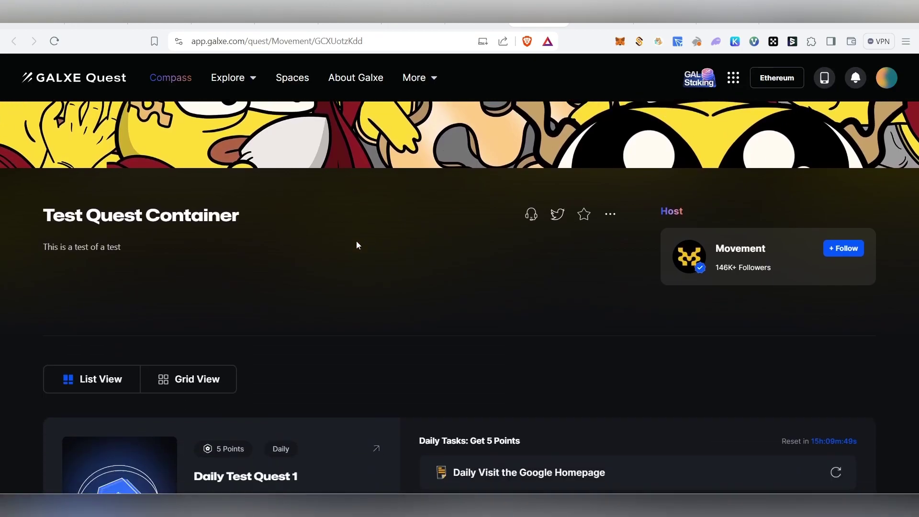
Step: Open Daily Test Quest 1, visit Google's homepage via the task link, and check verification
scroll(494, 347, "down", 2)
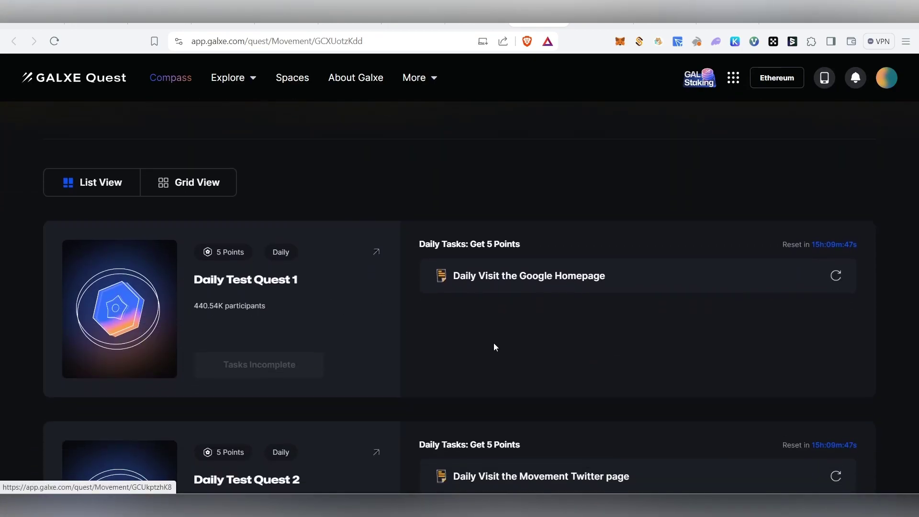
left_click(344, 303)
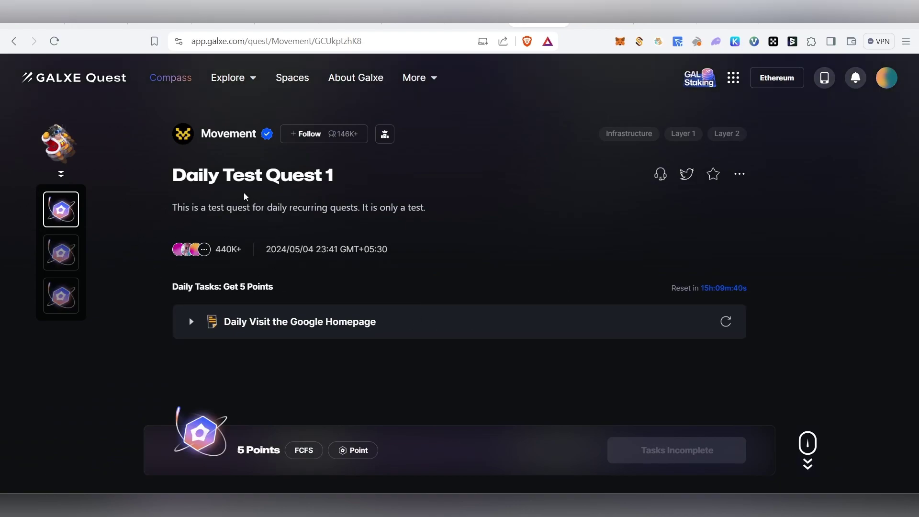
left_click(621, 322)
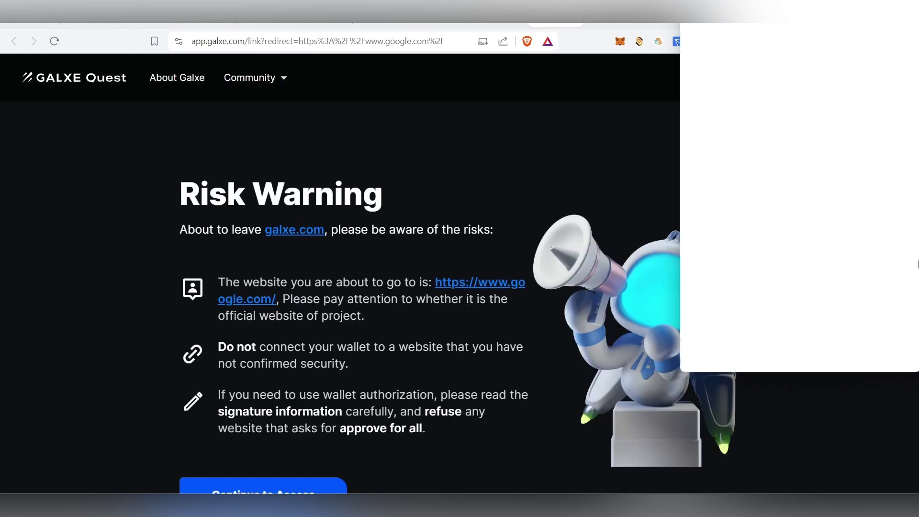
left_click(310, 485)
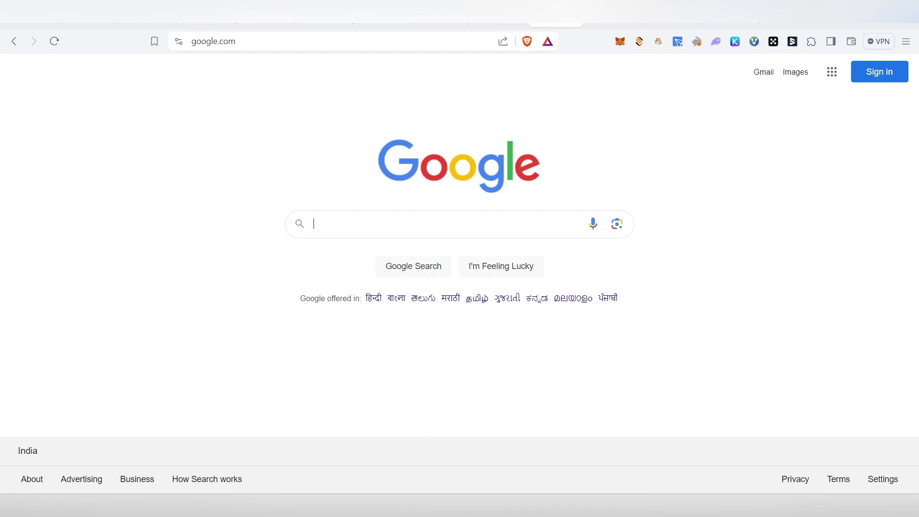
left_click(497, 14)
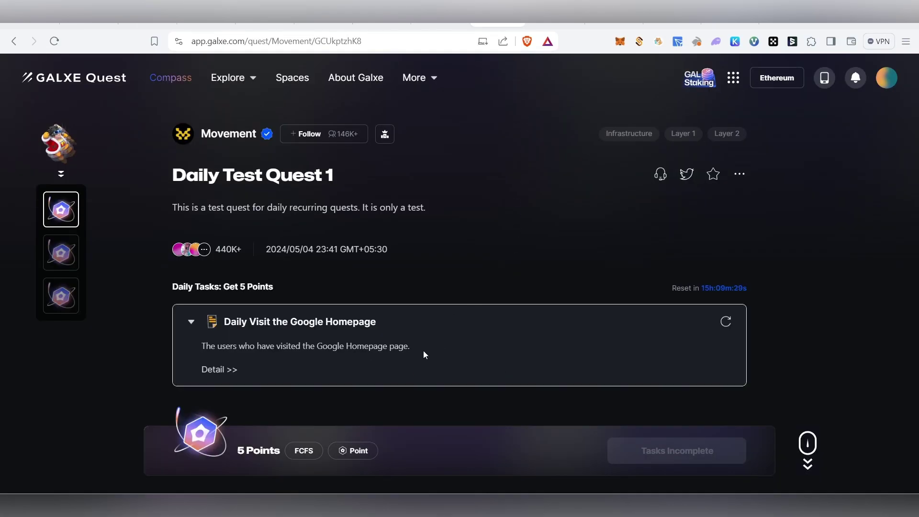
scroll(424, 355, "down", 2)
left_click(727, 201)
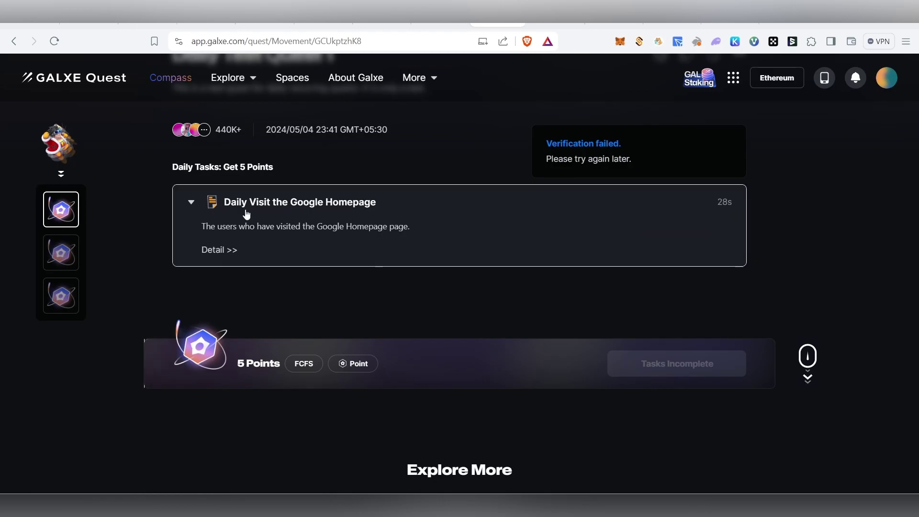
Step: Visit the Google homepage again through the task, then close that tab
left_click(247, 206)
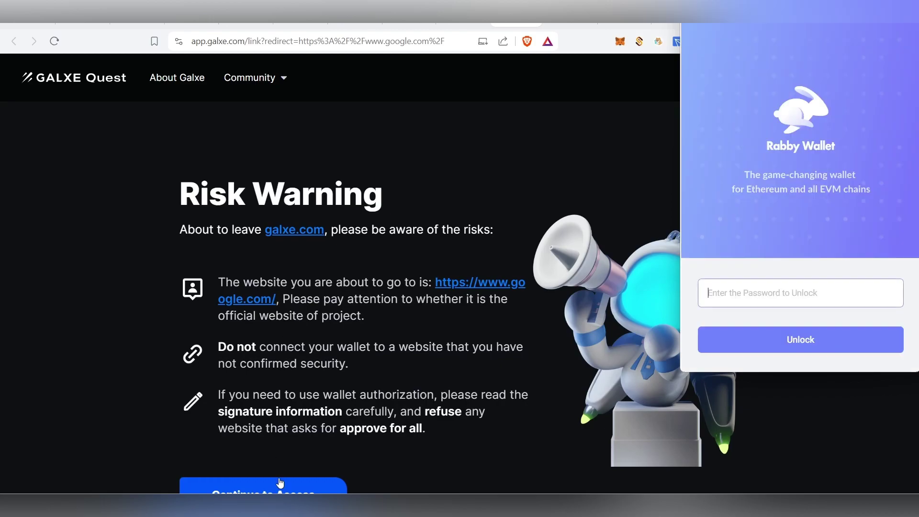
left_click(284, 493)
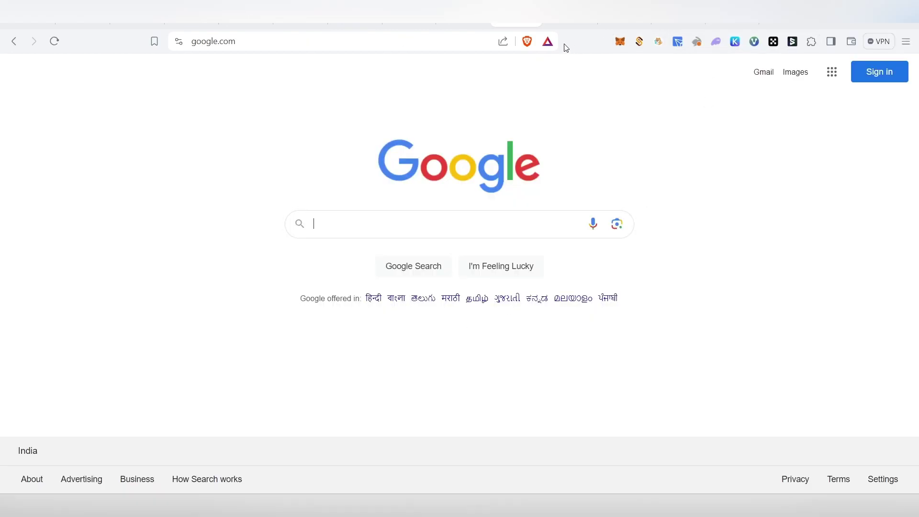
key("ctrl+w")
scroll(659, 359, "up", 3)
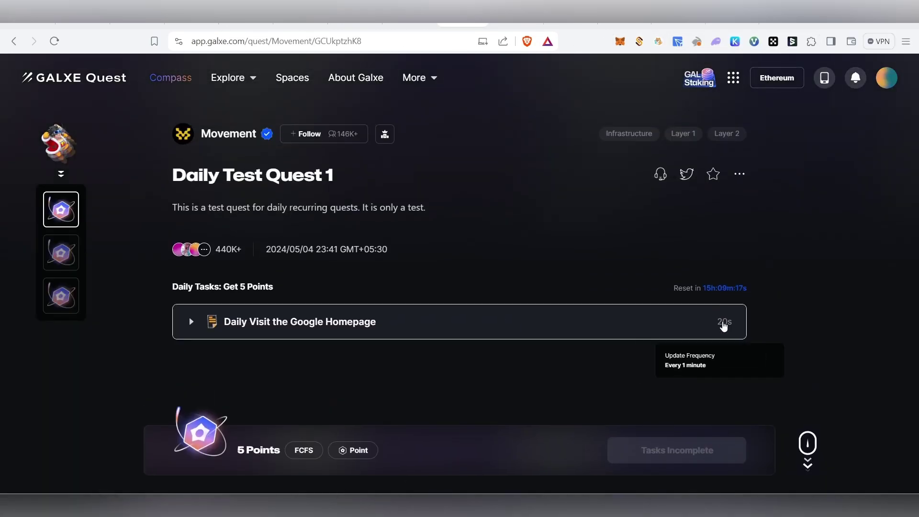
Step: Complete Daily Test Quest 2's task by visiting the Movement Twitter page and rechecking it
left_click(62, 253)
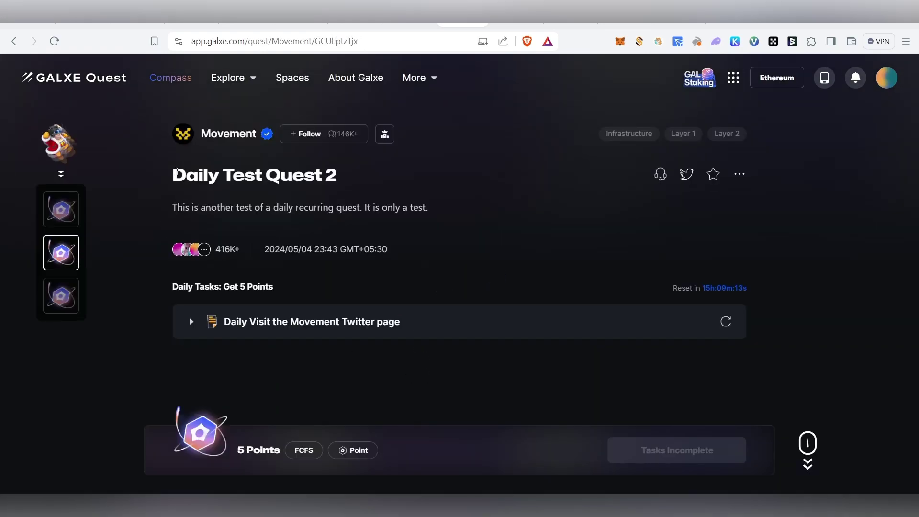
left_click_drag(171, 175, 397, 191)
left_click(400, 190)
left_click(292, 331)
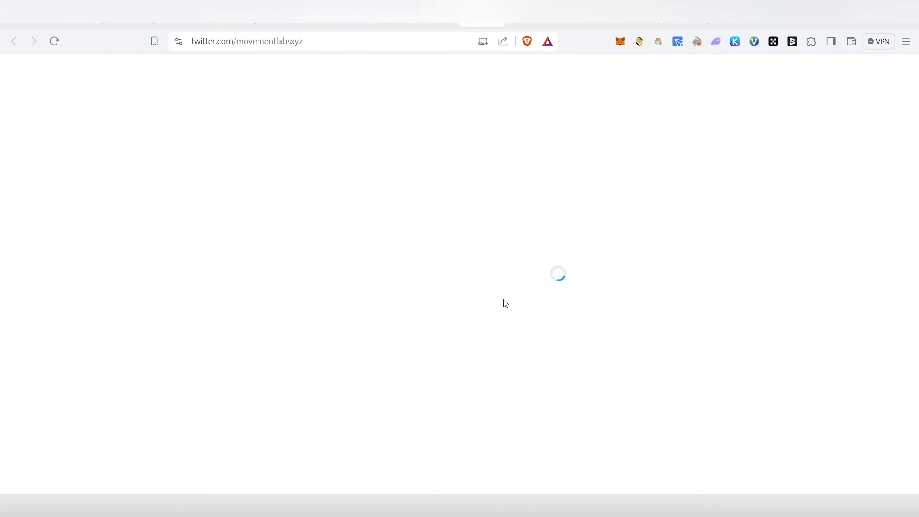
scroll(535, 295, "down", 4)
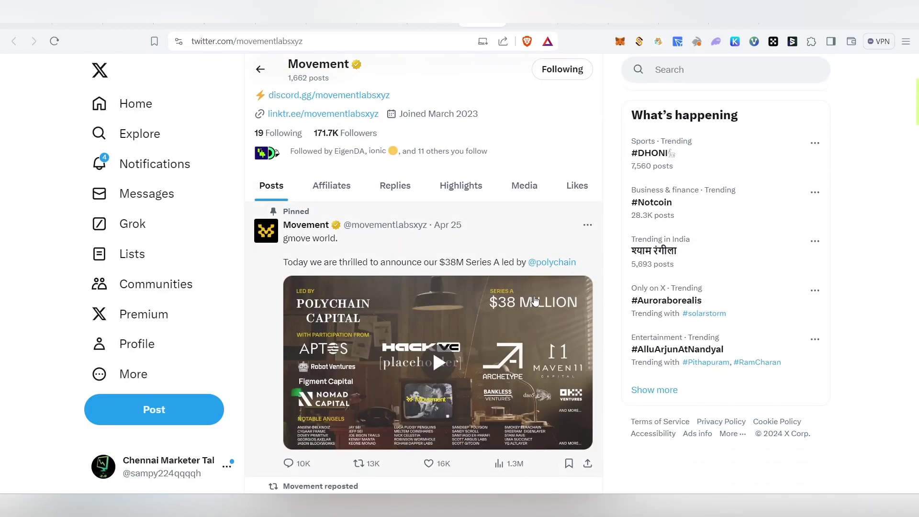
scroll(535, 296, "up", 4)
key("ctrl+w")
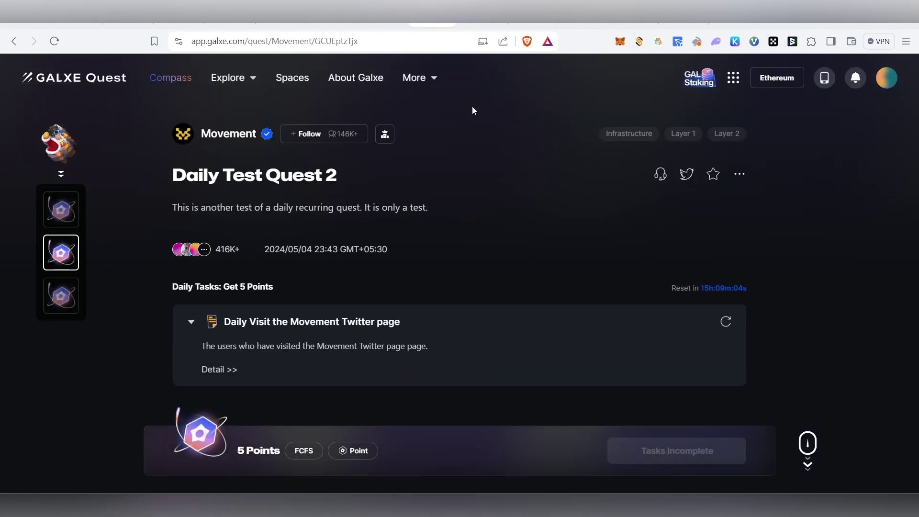
left_click(726, 323)
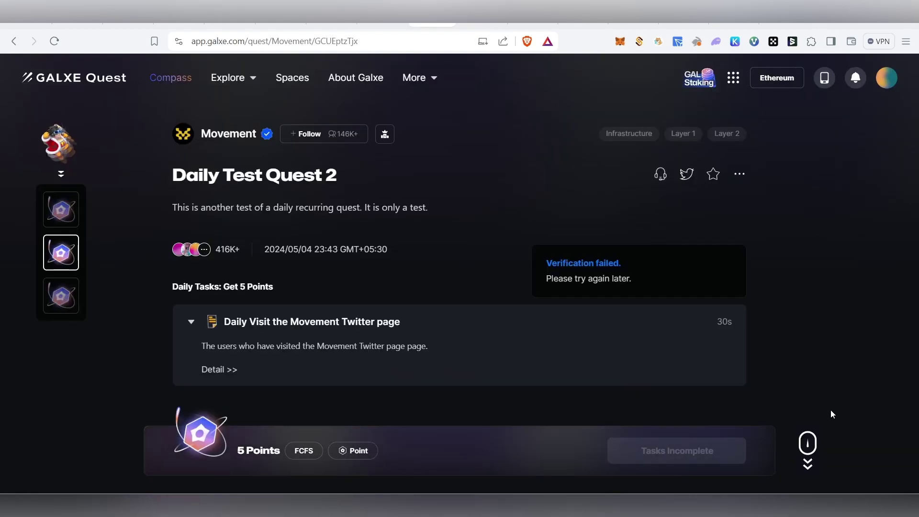
Step: Claim the 5 points for Daily Test Quest 1 and check the daily reset countdown
left_click(61, 209)
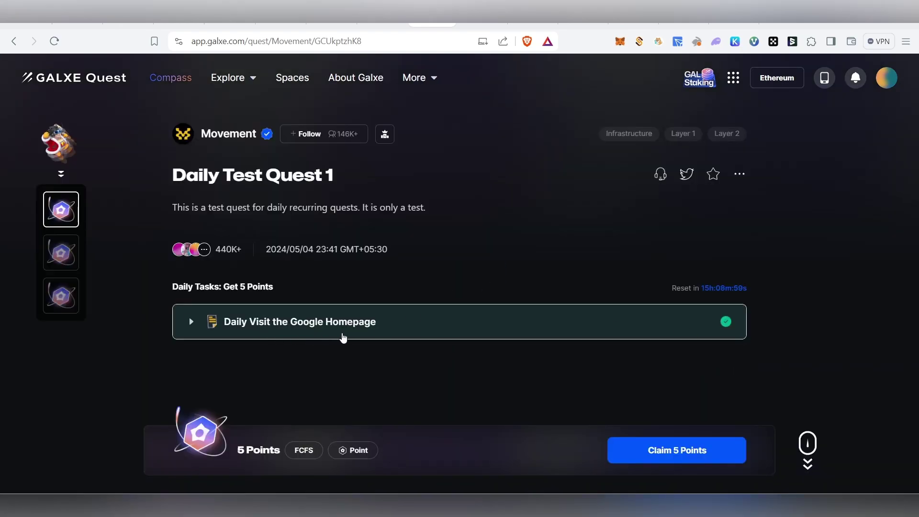
left_click(667, 453)
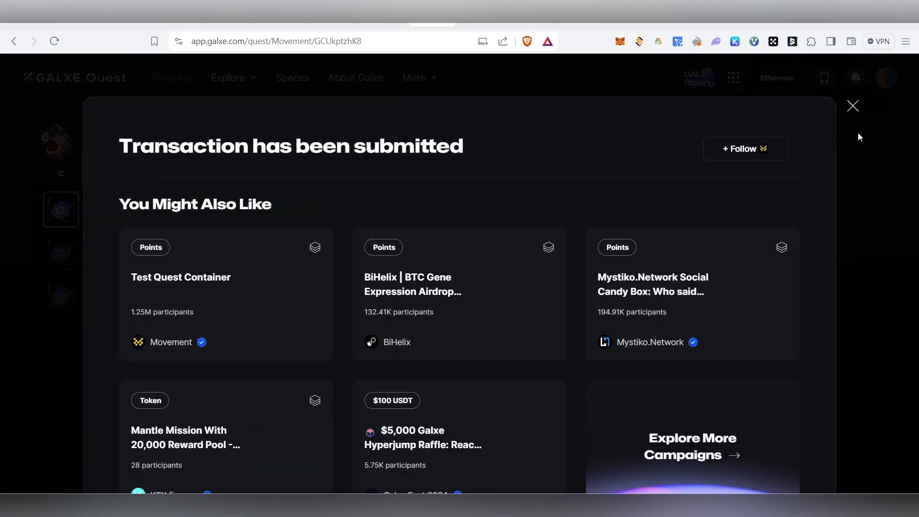
left_click(851, 105)
scroll(431, 373, "down", 3)
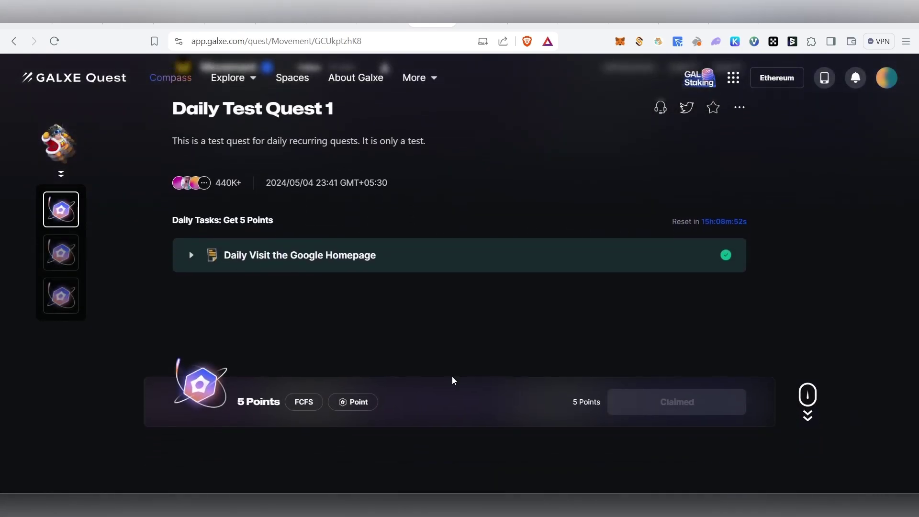
scroll(554, 400, "up", 3)
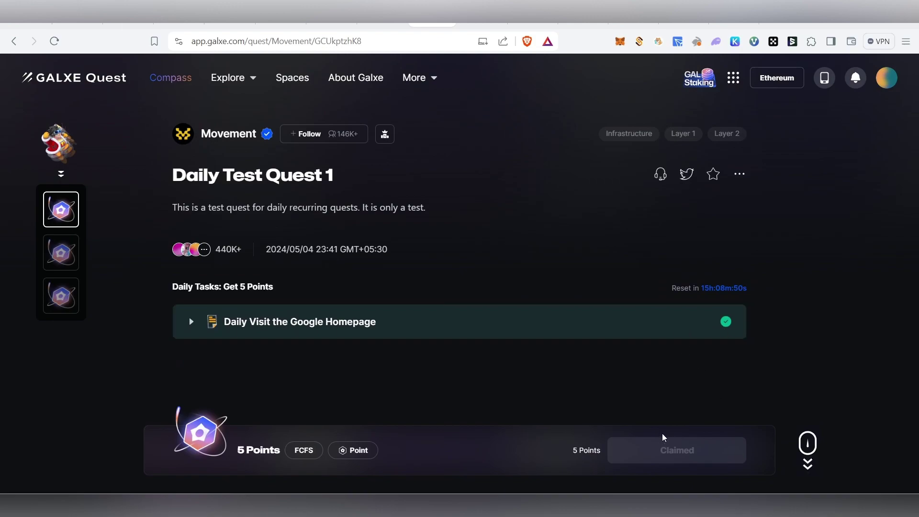
left_click_drag(671, 288, 756, 290)
left_click(761, 298)
Step: Claim the 5 points for Daily Test Quest 2, then open Permanent Test Quest 1
left_click(76, 256)
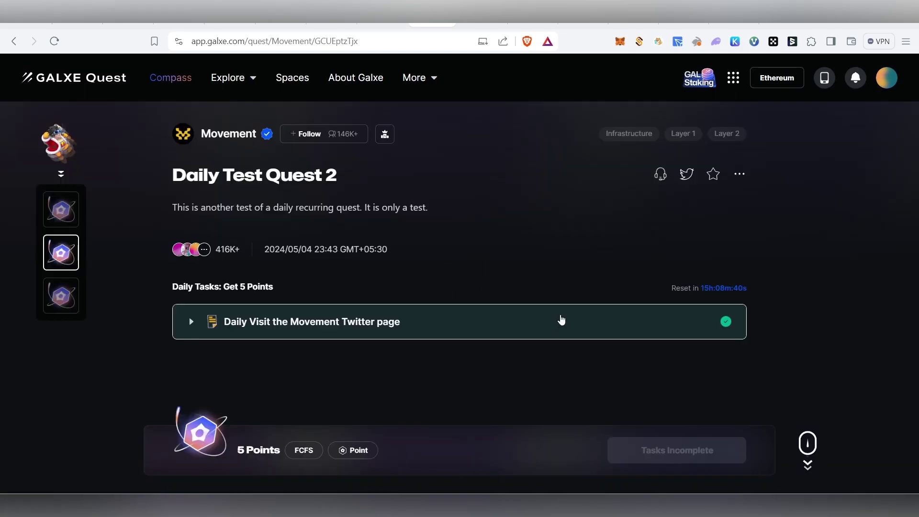
scroll(562, 320, "down", 1)
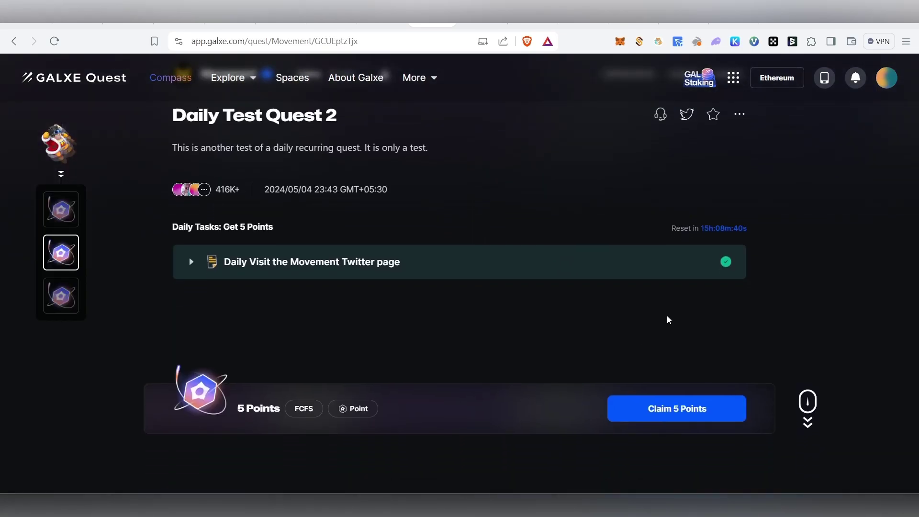
left_click(670, 411)
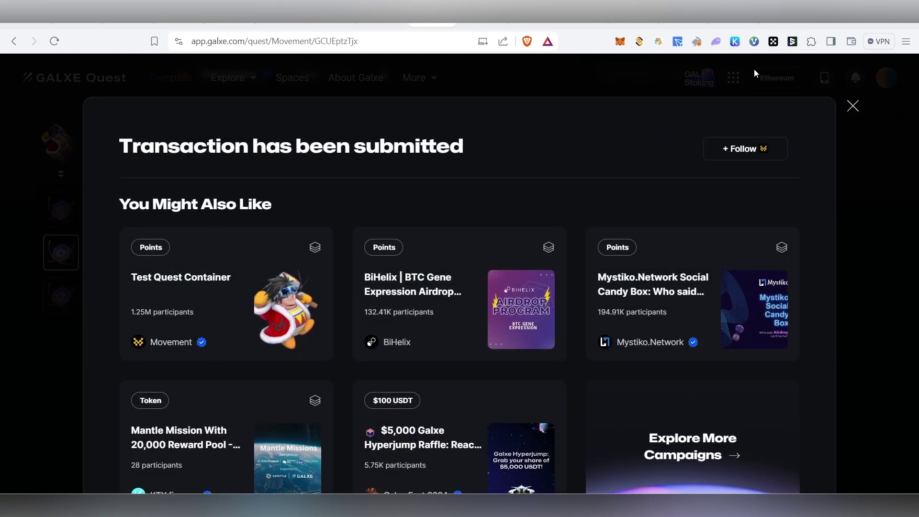
left_click(853, 105)
left_click(75, 296)
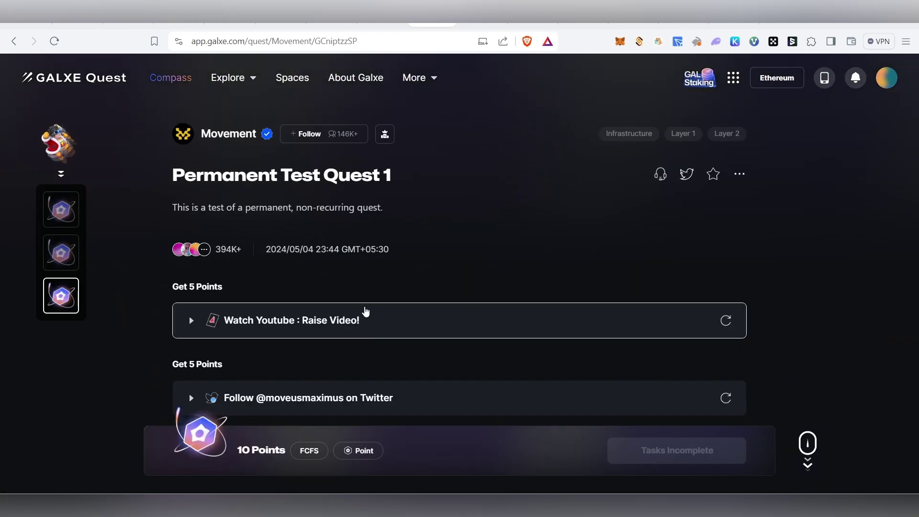
Step: Play the Raise video for the watch task, then recheck its verification
left_click_drag(265, 189, 429, 219)
scroll(429, 258, "down", 3)
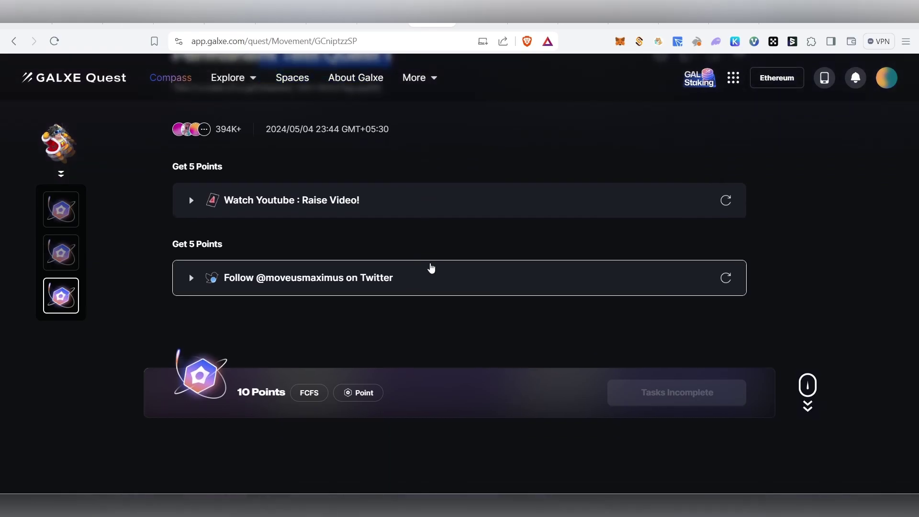
scroll(335, 264, "up", 2)
left_click(312, 259)
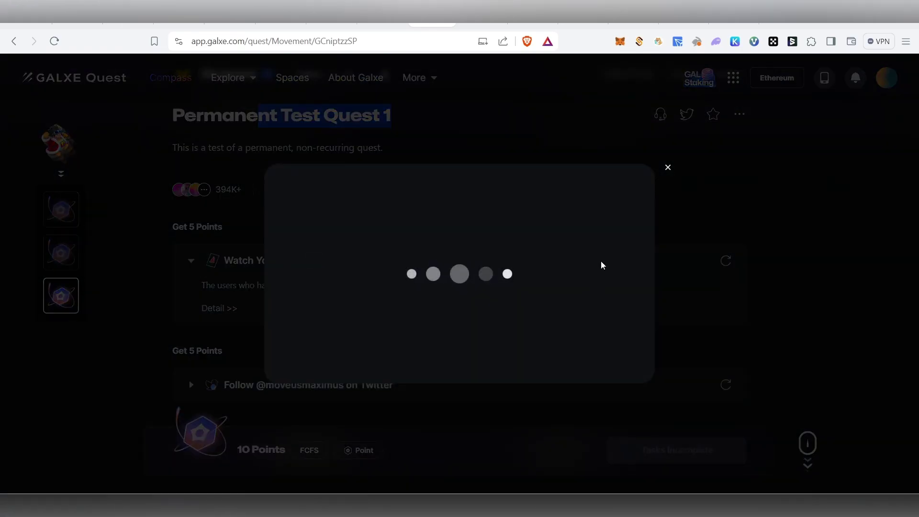
left_click(461, 275)
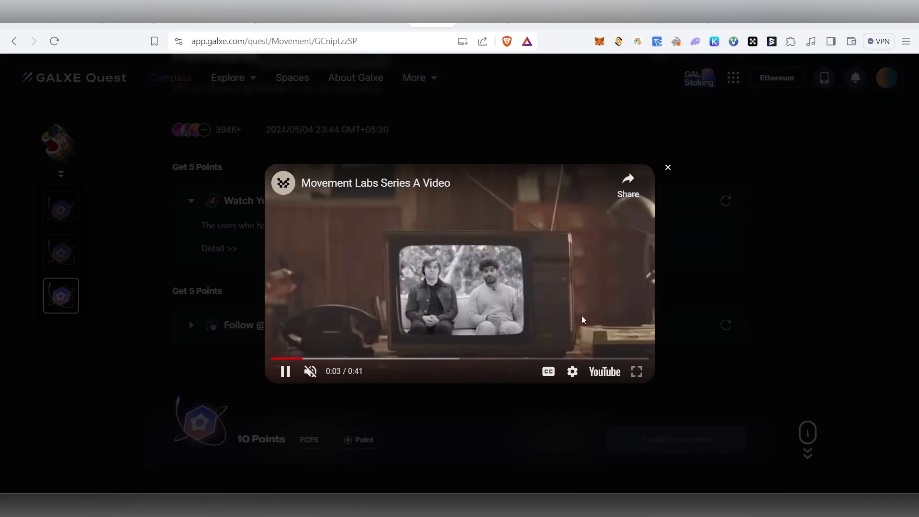
scroll(646, 221, "up", 1)
left_click(660, 170)
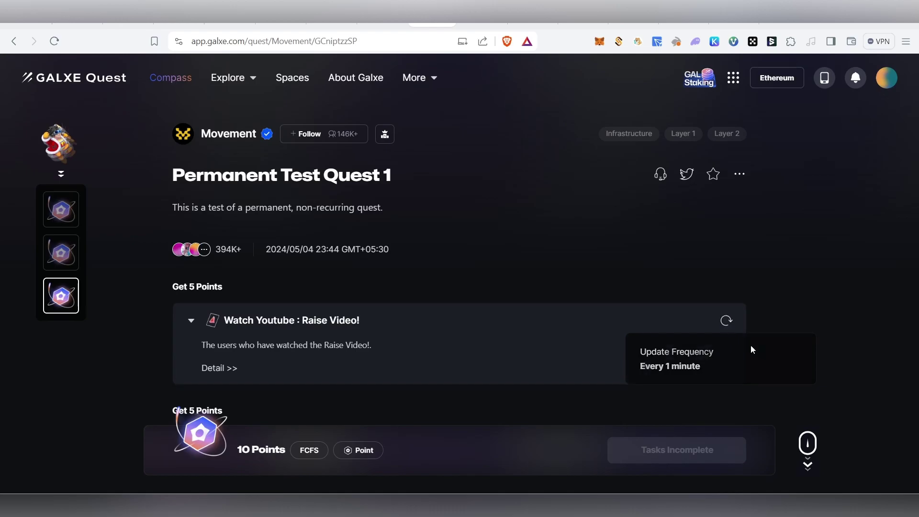
left_click(725, 321)
Step: Visit the moveusmaximus Twitter follow page, close it, and refresh task verification
scroll(685, 332, "down", 4)
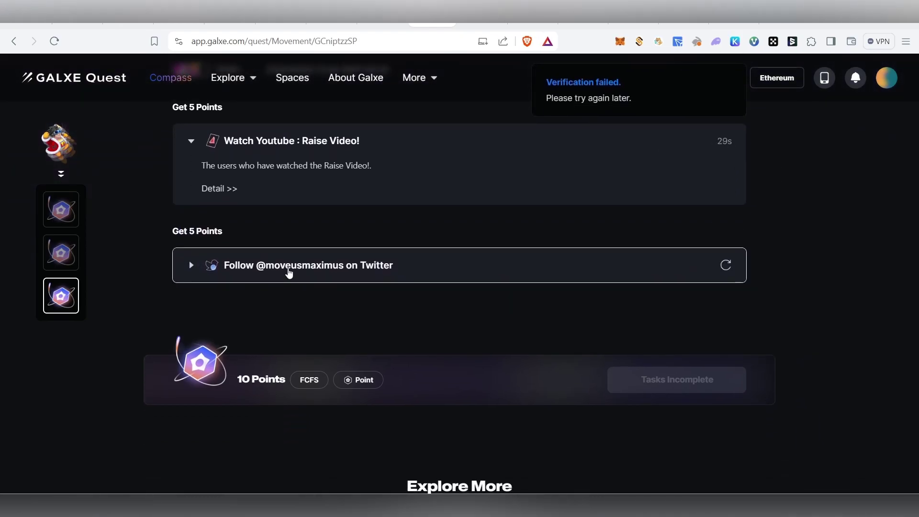
left_click(287, 268)
left_click_drag(371, 97, 302, 98)
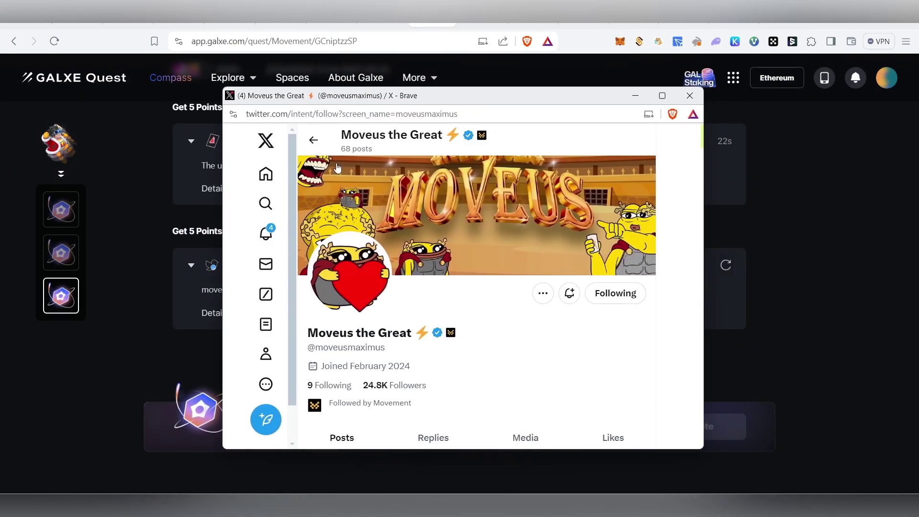
left_click(690, 95)
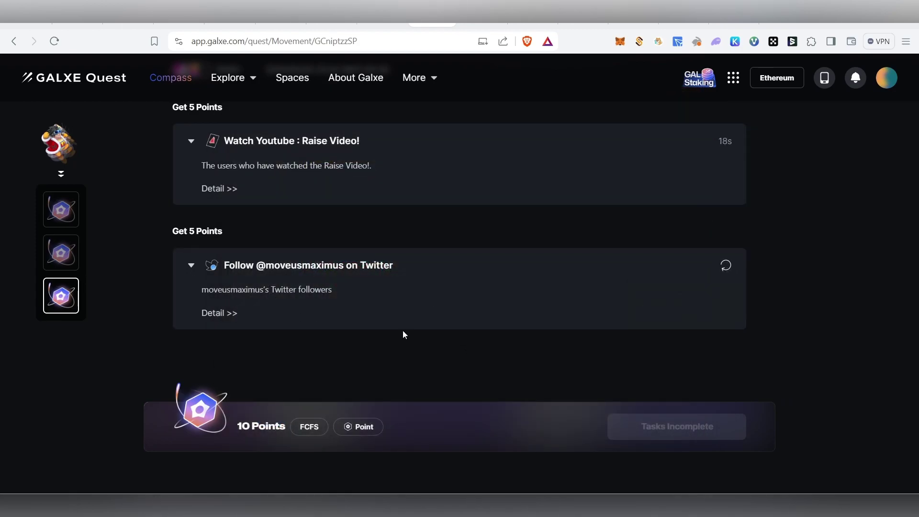
left_click(727, 201)
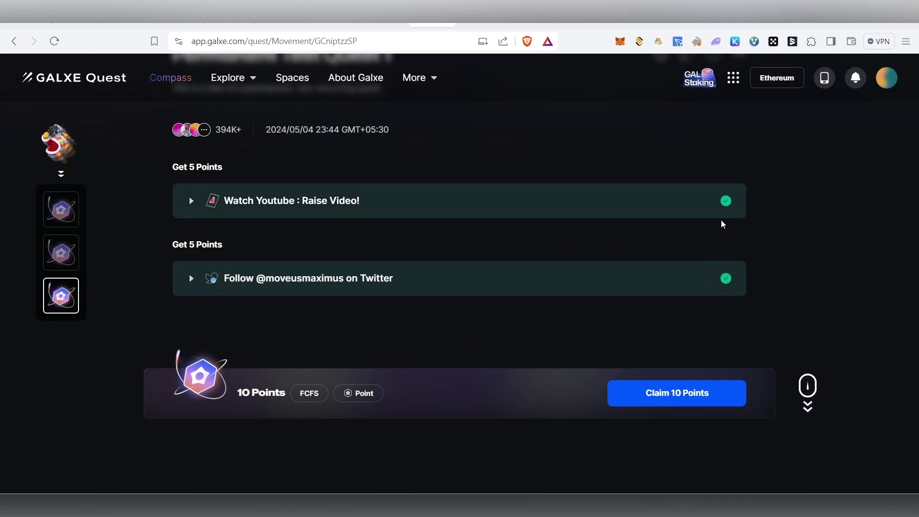
Step: Claim Permanent Test Quest 1's 10 points and go back to Daily Test Quest 2
left_click(677, 397)
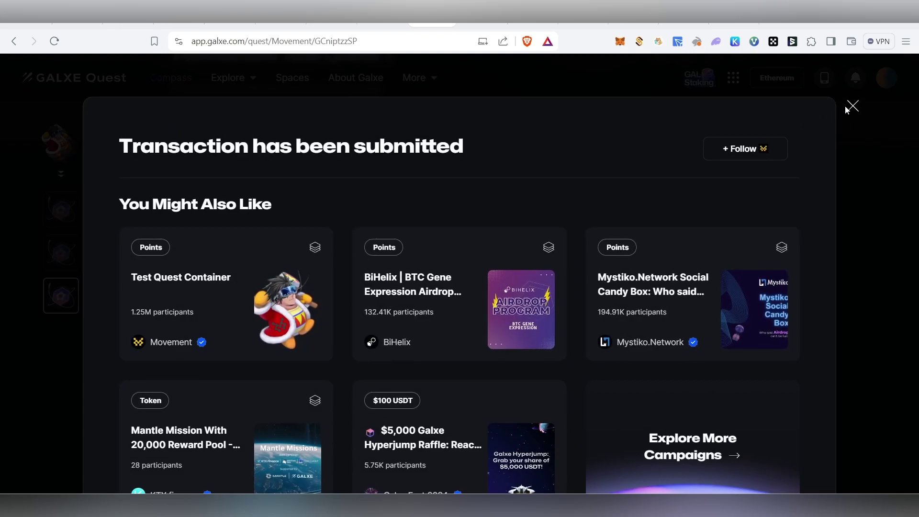
left_click(853, 105)
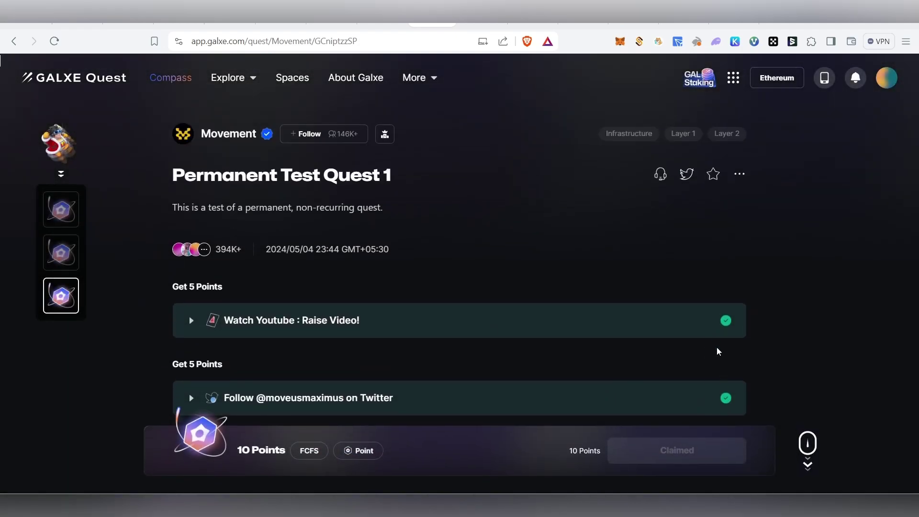
scroll(552, 322, "down", 1)
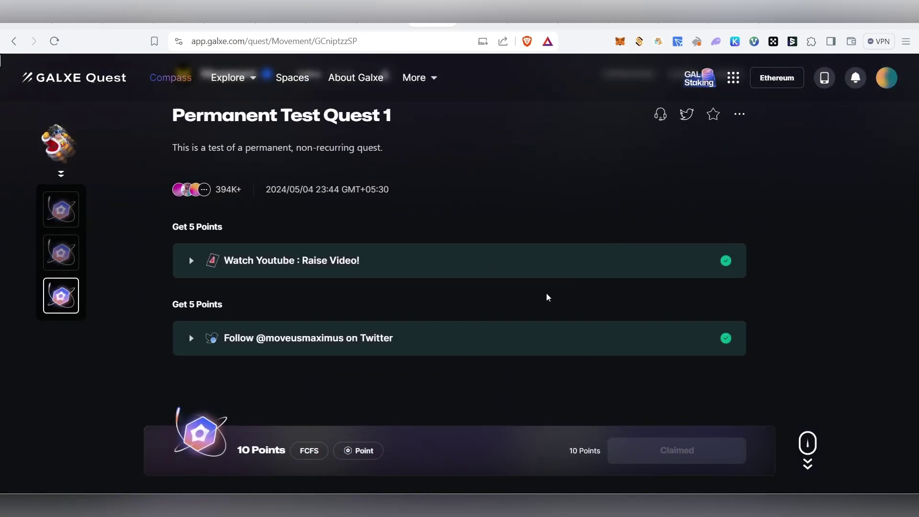
left_click(60, 252)
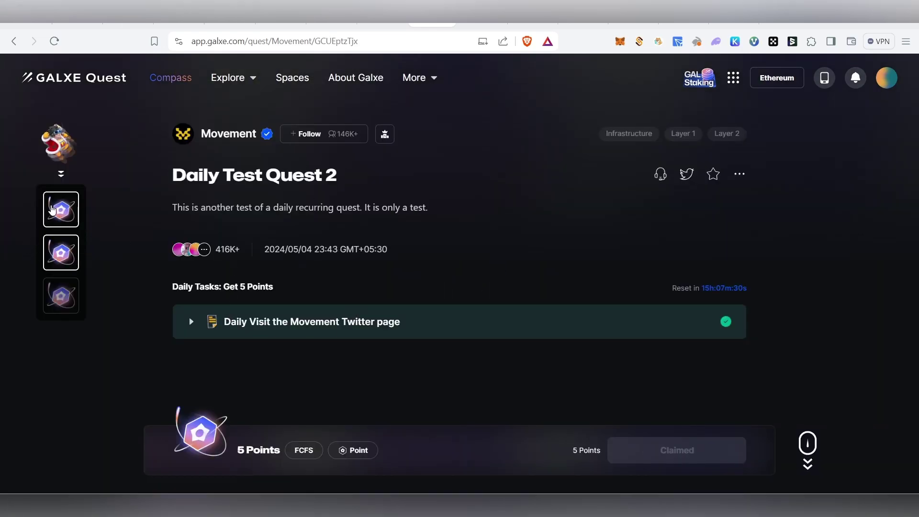
Step: Recheck Daily Test Quest 1, then view the Movement space page showing My Points of 20
left_click(53, 209)
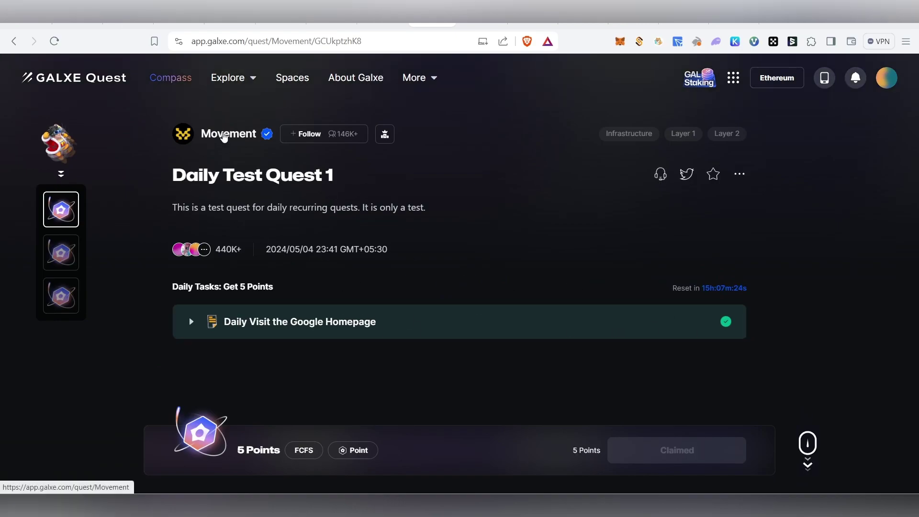
left_click(223, 136)
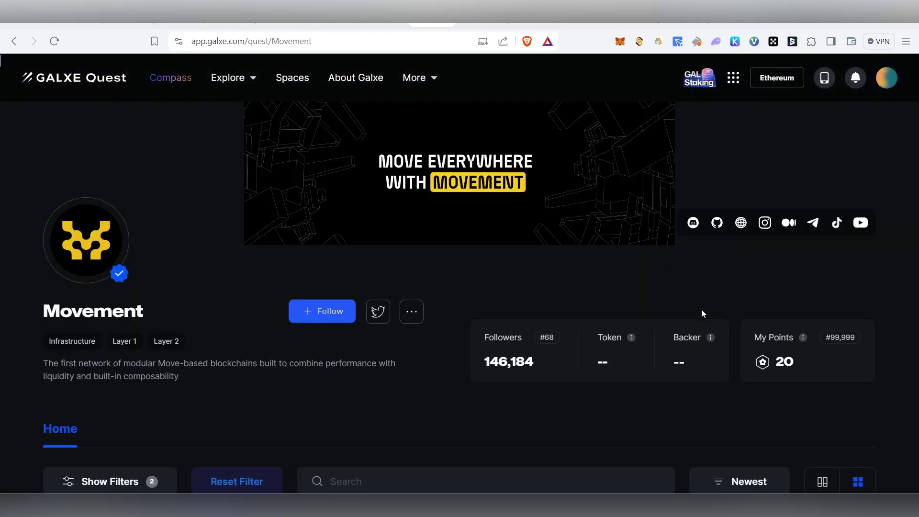
left_click_drag(788, 362, 764, 343)
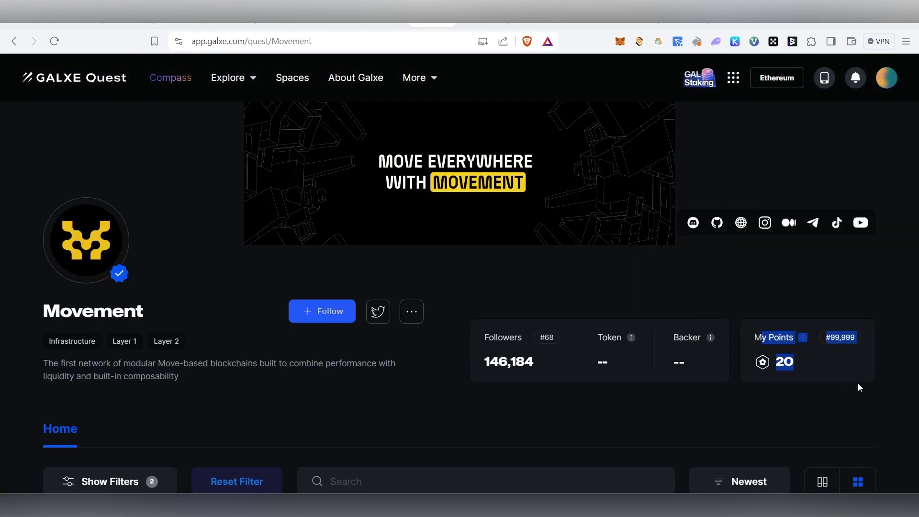
left_click(821, 386)
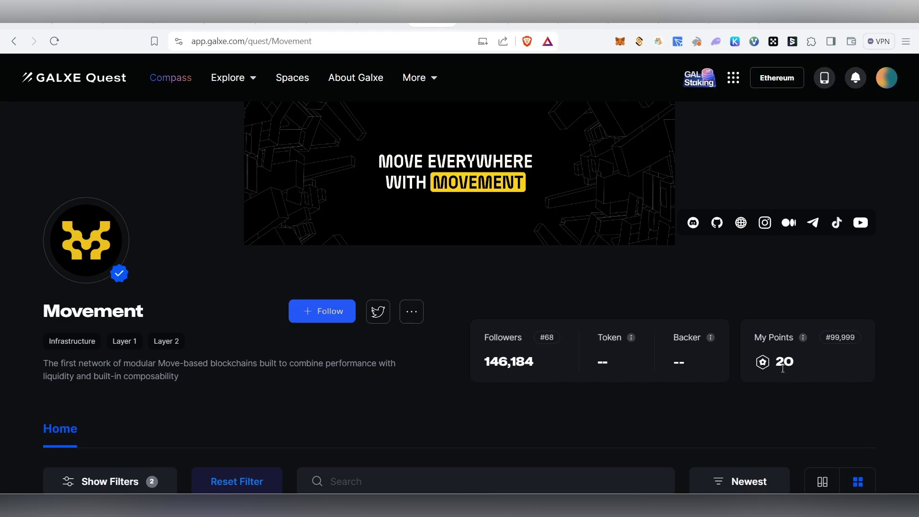
scroll(828, 378, "down", 3)
scroll(728, 384, "up", 3)
scroll(380, 353, "down", 2)
scroll(360, 383, "up", 2)
Step: Install the Razor Wallet extension in Brave from its Chrome Web Store page
left_click(633, 12)
left_click_drag(307, 139, 365, 136)
left_click(720, 130)
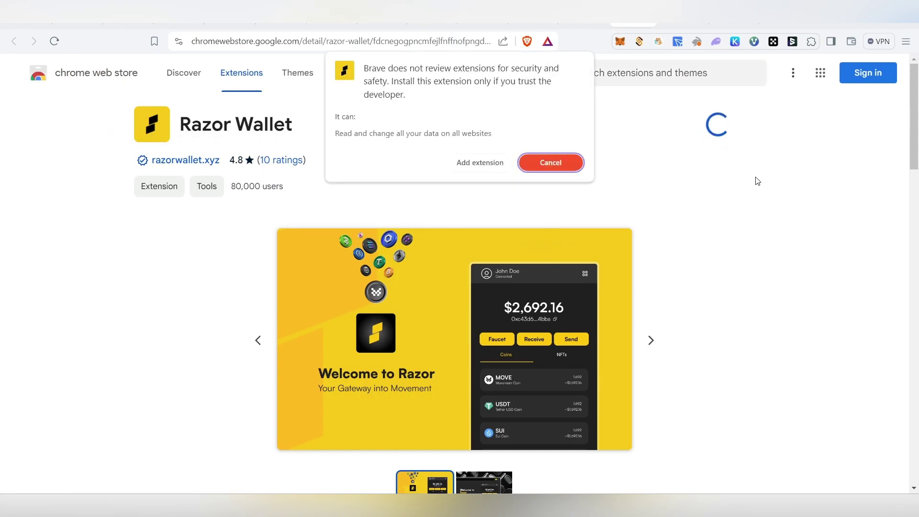
left_click(475, 167)
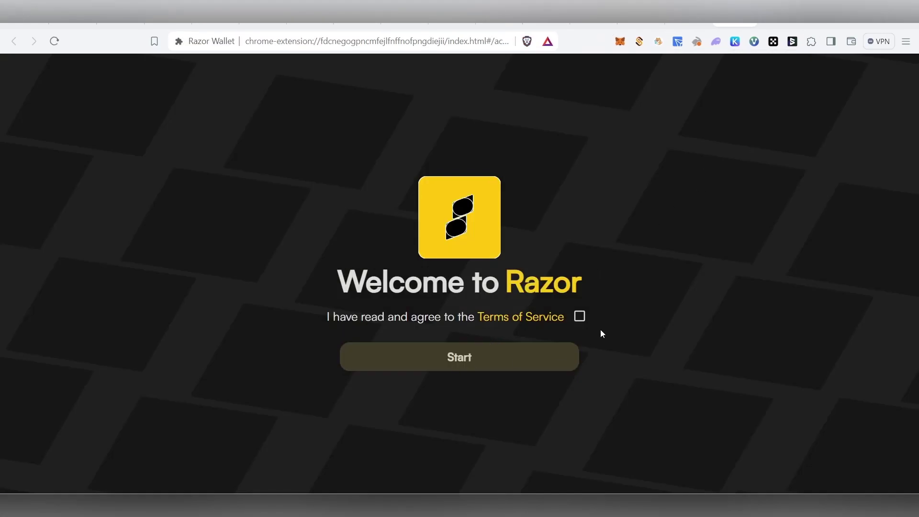
Step: Accept Razor's terms and create a new wallet secured with a confirmed password
left_click(579, 317)
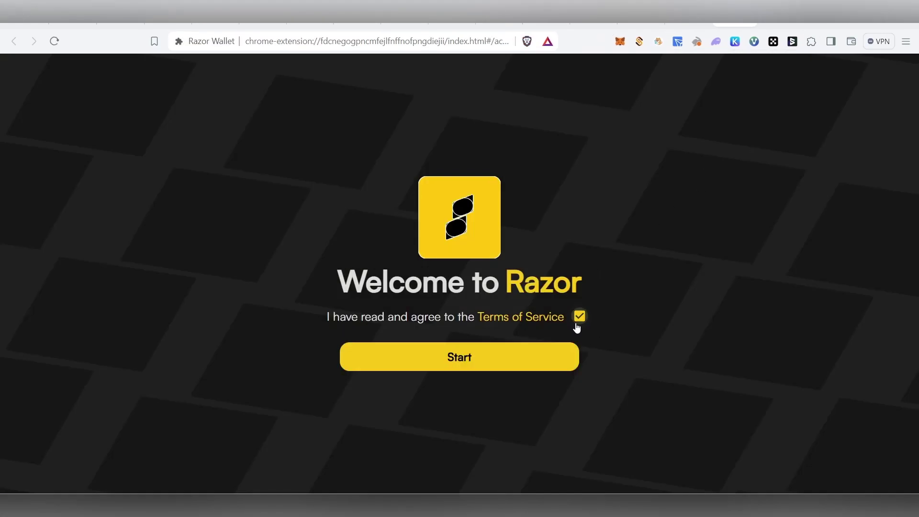
left_click(468, 360)
left_click(204, 332)
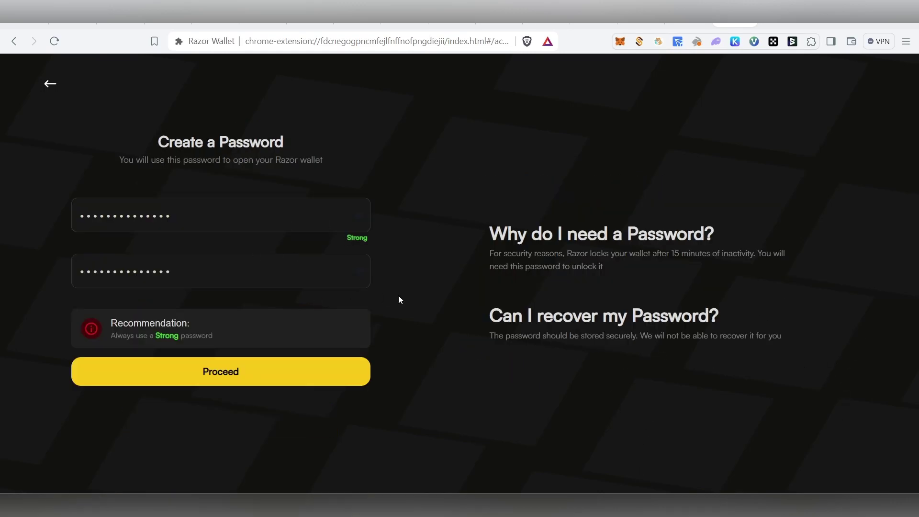
left_click(283, 378)
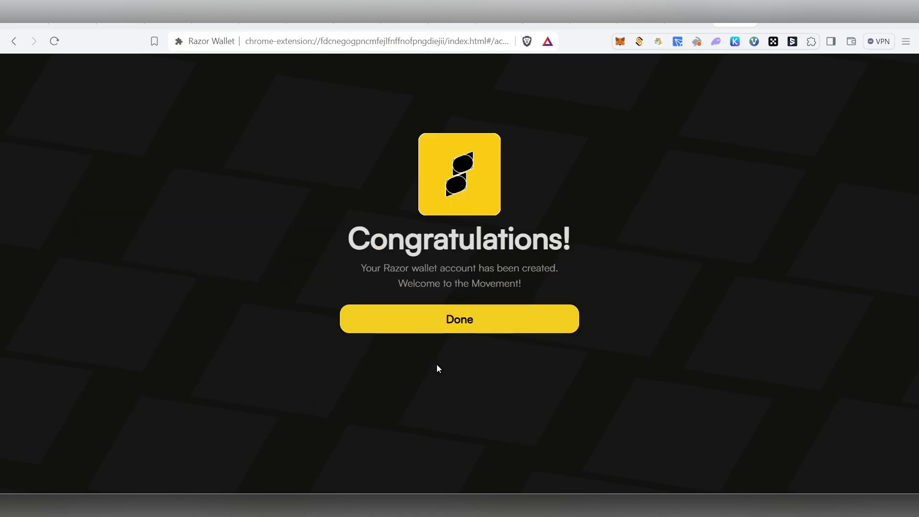
left_click_drag(347, 243, 641, 257)
left_click(517, 316)
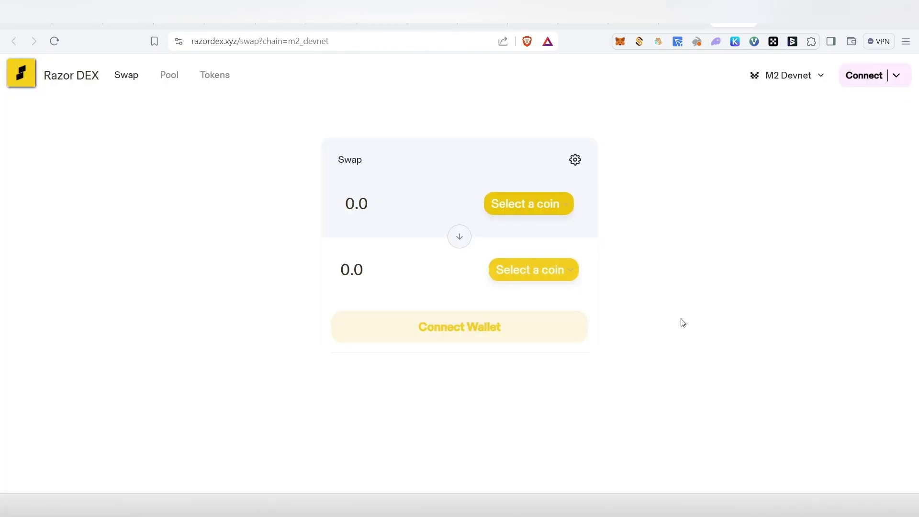
Step: Pin Razor Wallet to the browser toolbar from the extensions list
left_click(811, 41)
scroll(711, 200, "down", 3)
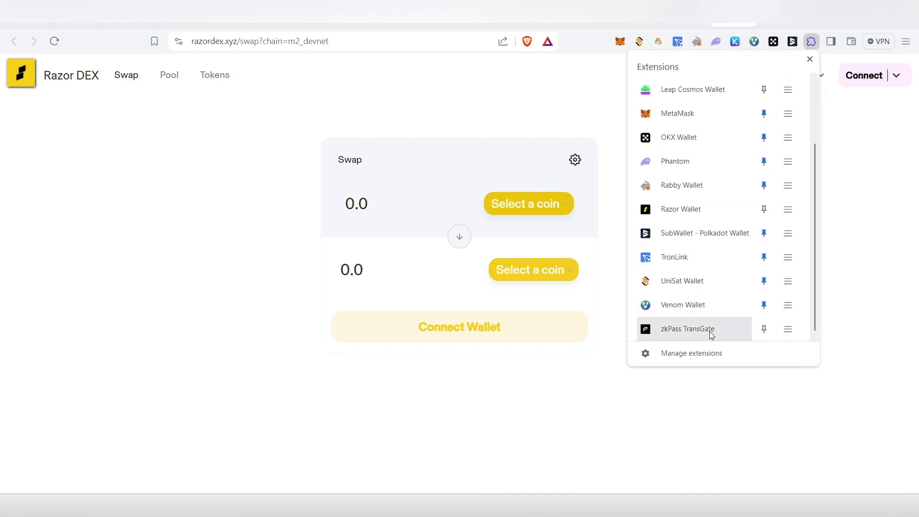
scroll(708, 326, "up", 3)
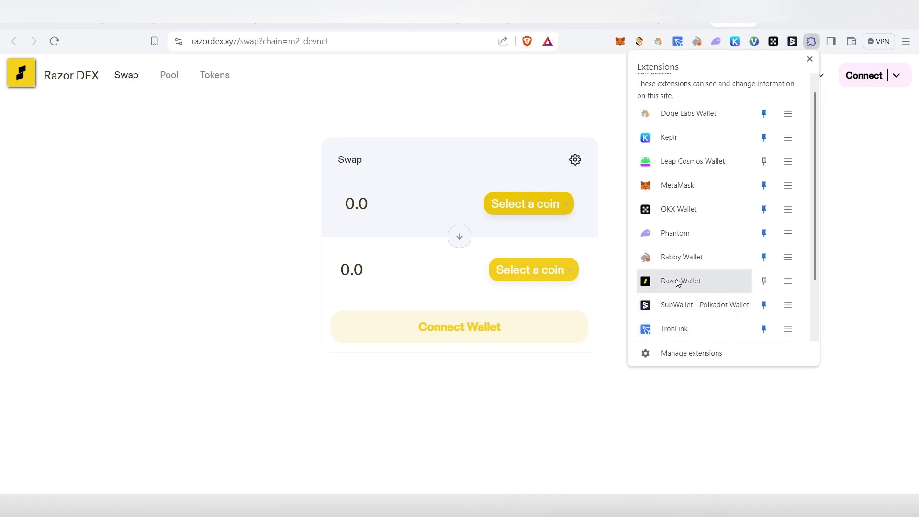
left_click(764, 281)
left_click(831, 286)
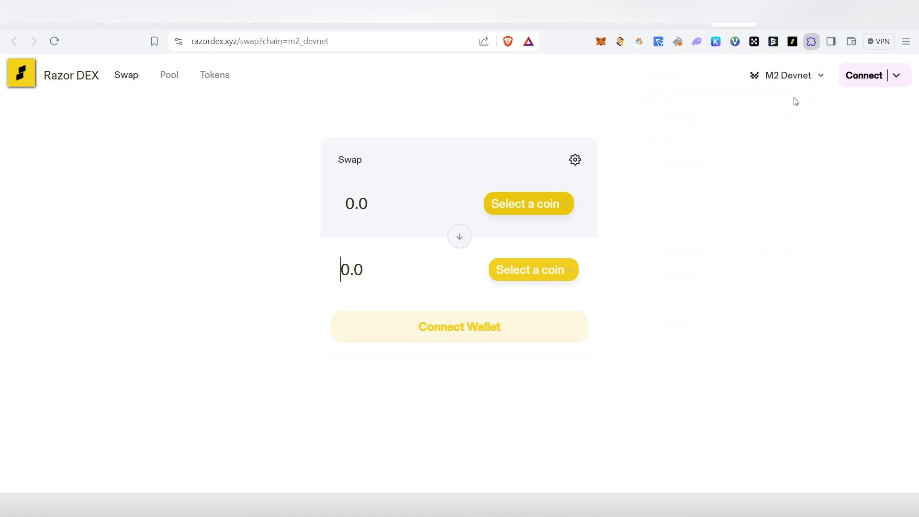
Step: Unlock Razor Wallet with the pasted password, then bring the Movement faucet page forward
left_click(793, 41)
left_click(664, 277)
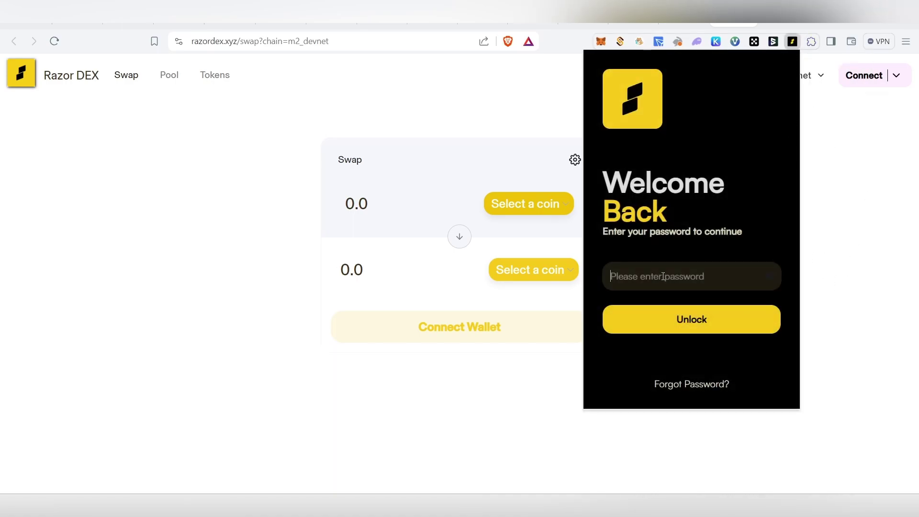
key("ctrl+v")
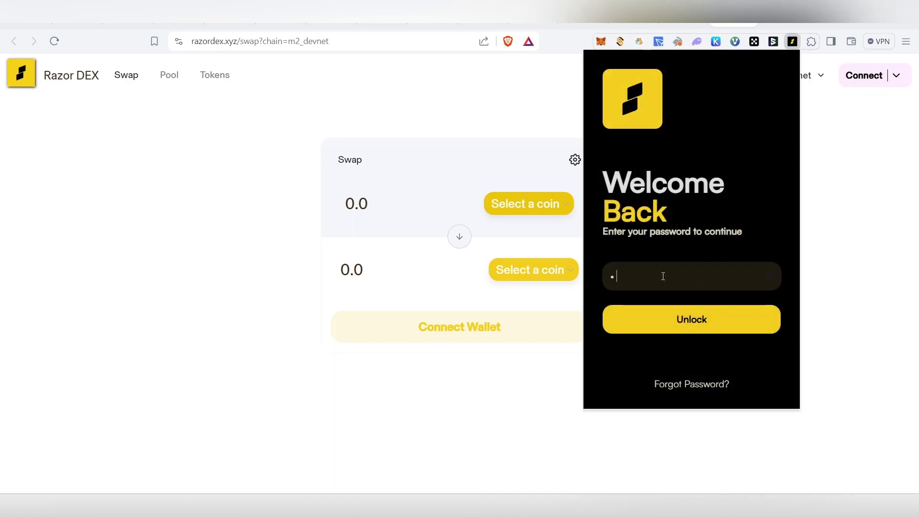
key("Return")
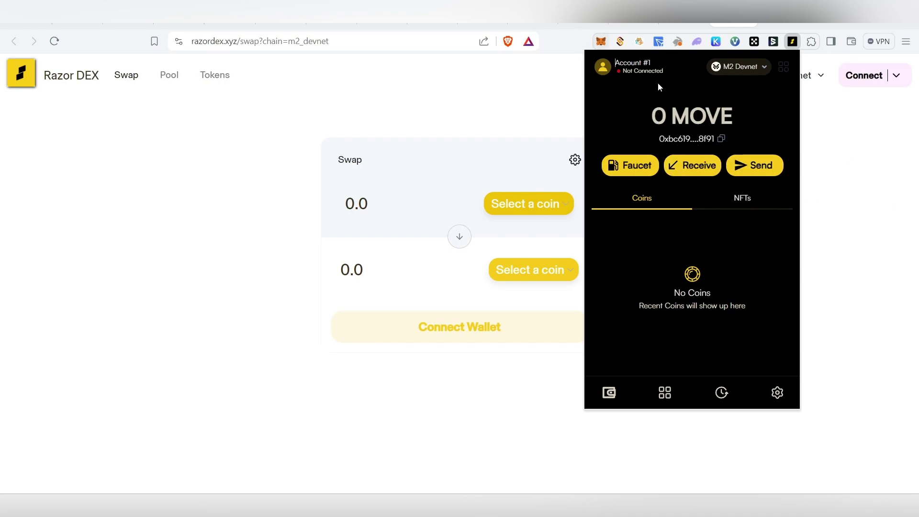
left_click(679, 23)
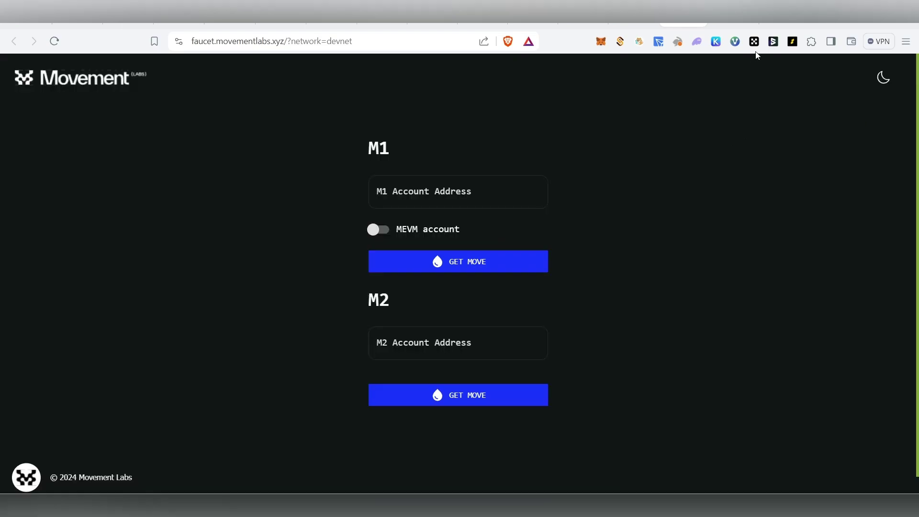
Step: Copy the Razor Wallet address and paste it into both the M1 and M2 address fields
left_click(601, 41)
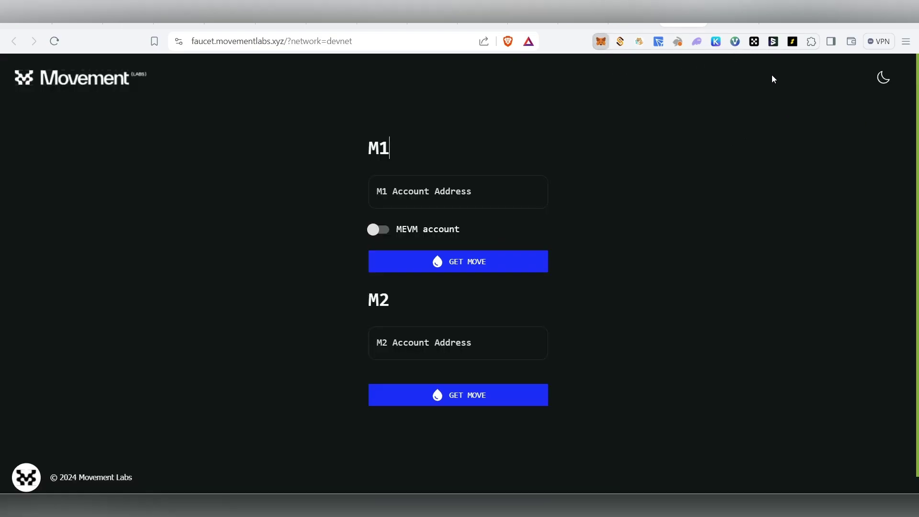
left_click(792, 41)
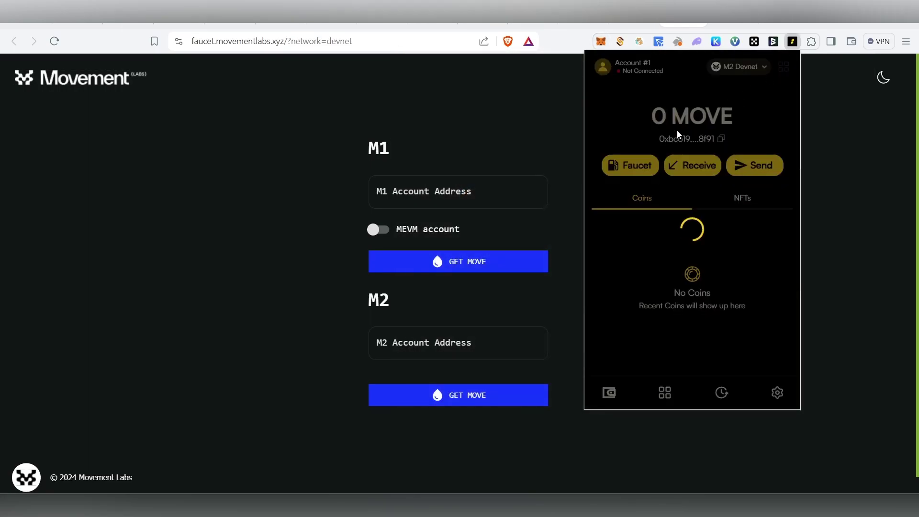
left_click(719, 142)
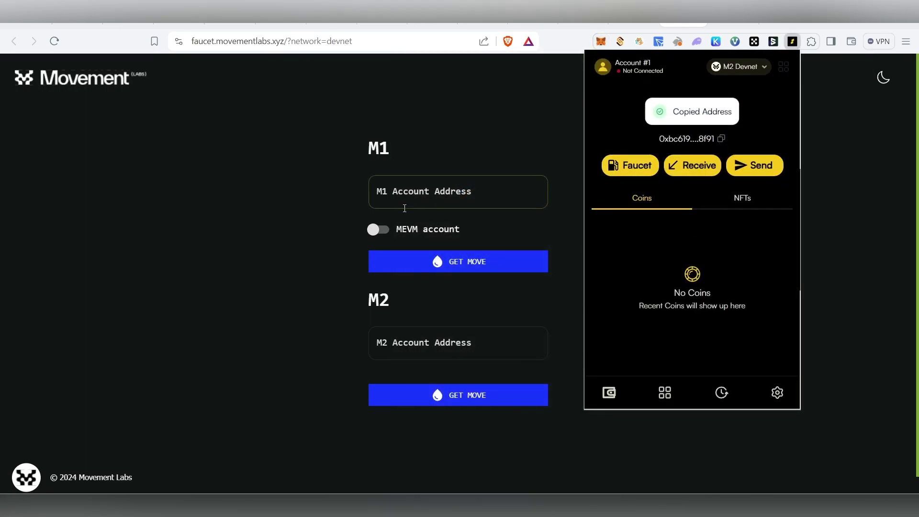
left_click(416, 193)
right_click(417, 196)
left_click(467, 283)
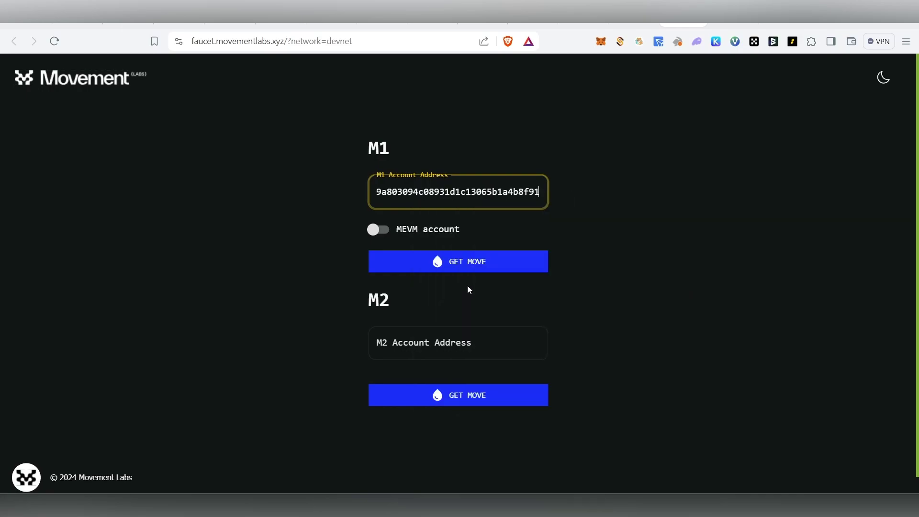
left_click(425, 344)
right_click(426, 345)
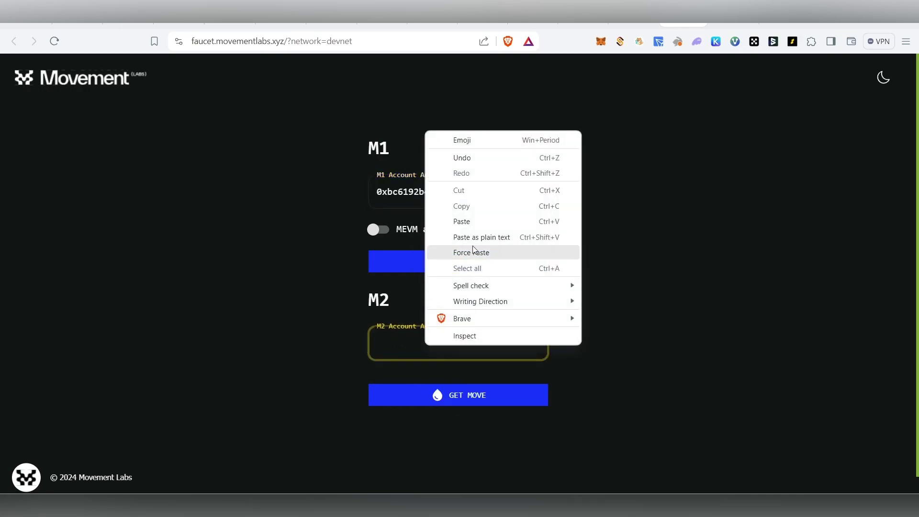
left_click(460, 221)
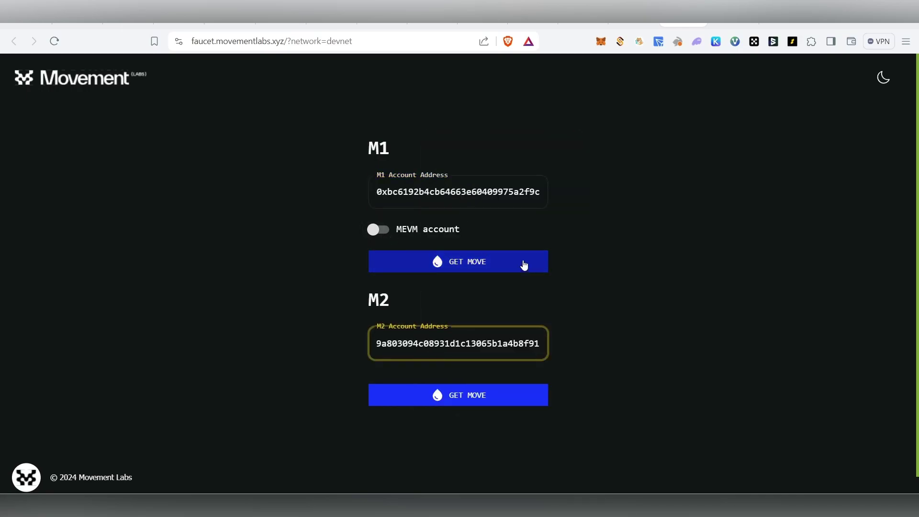
Step: Request test MOVE for the M1 and M2 addresses, then check the wallet balance
left_click(523, 265)
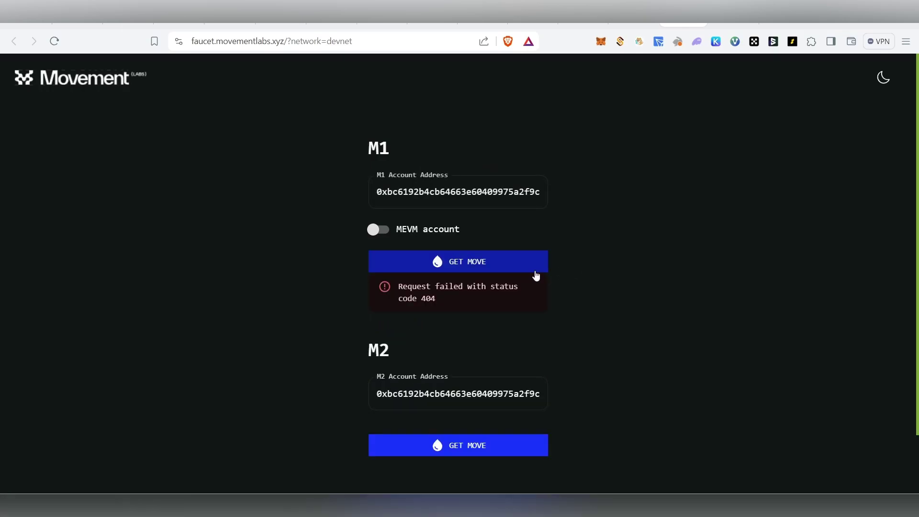
left_click(495, 266)
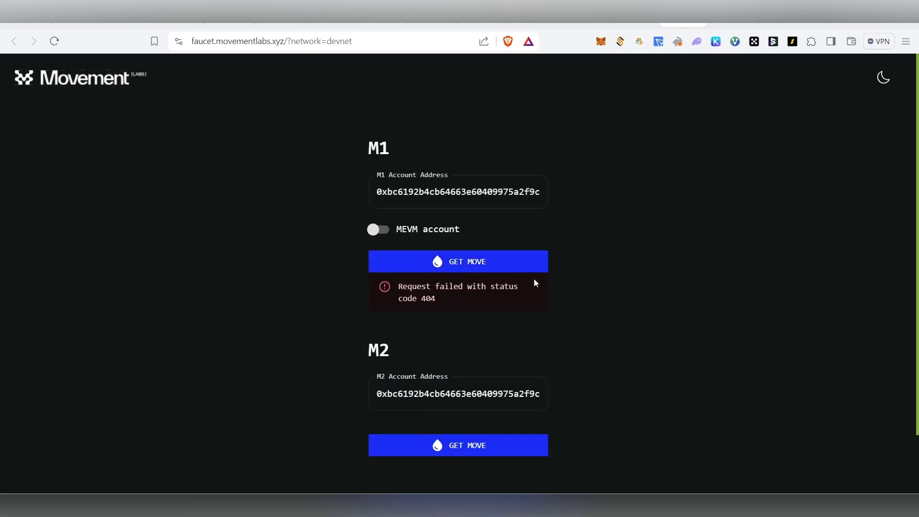
left_click(502, 252)
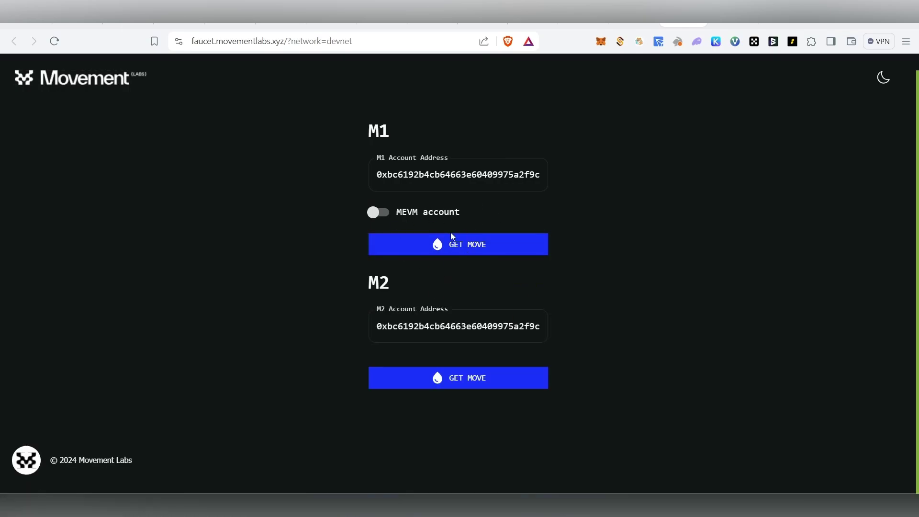
left_click(496, 385)
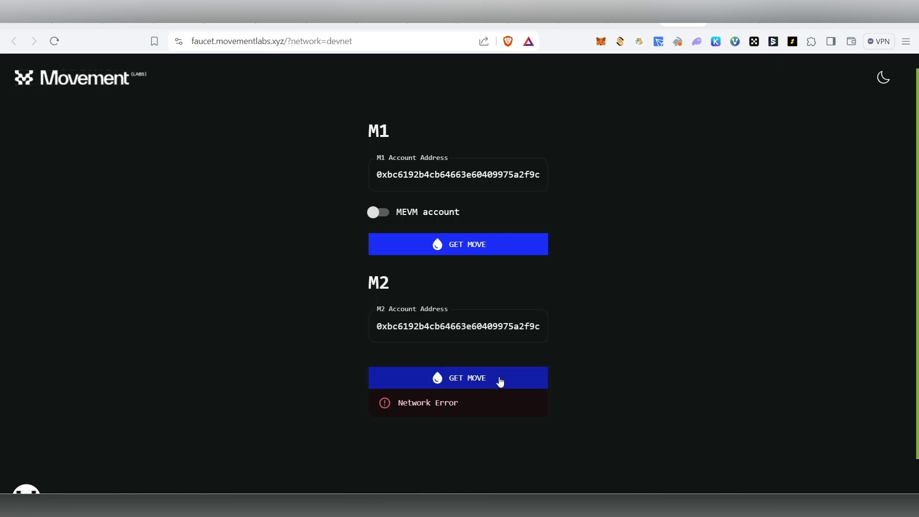
left_click(495, 381)
left_click(531, 382)
left_click(792, 41)
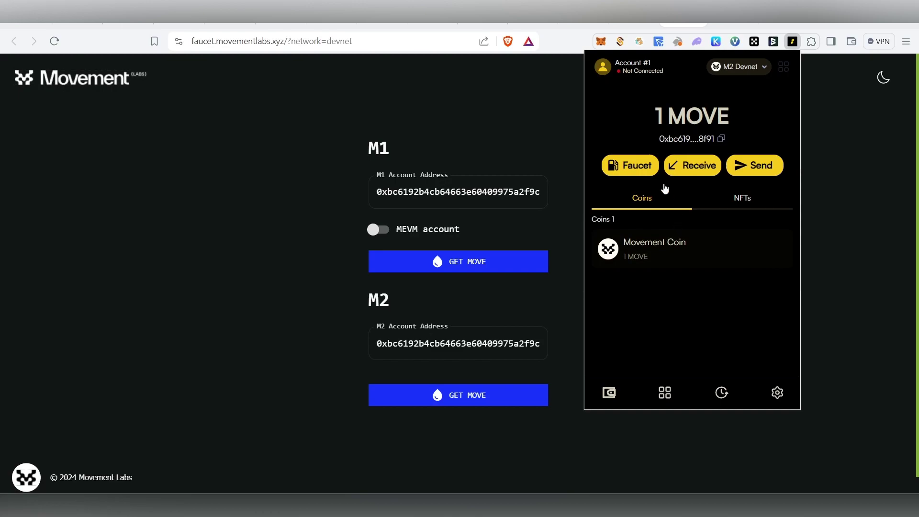
Step: Request test MOVE in the wallet on M2, then switch to M1 Devnet and request again
left_click(628, 166)
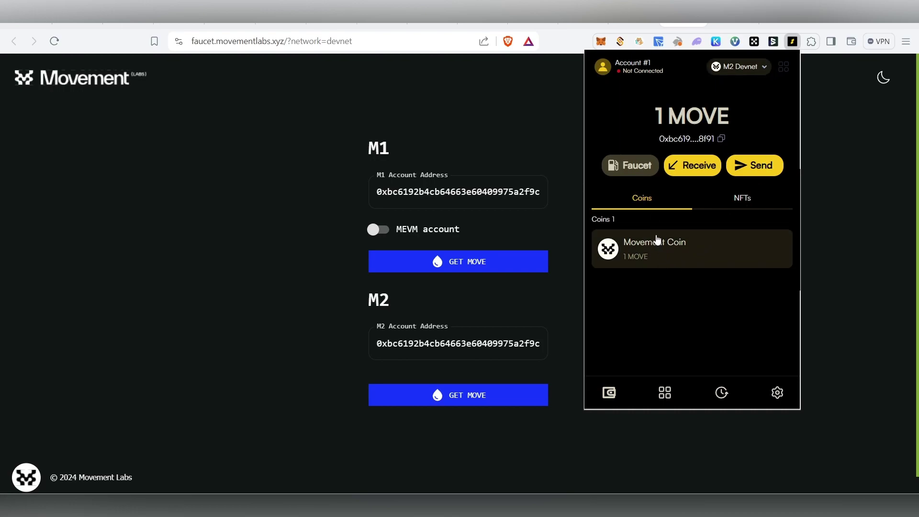
left_click(756, 67)
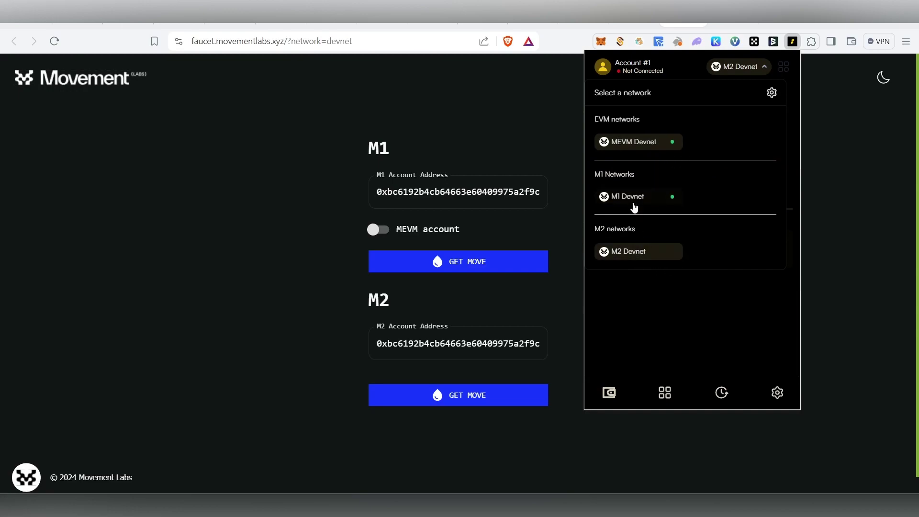
left_click(639, 256)
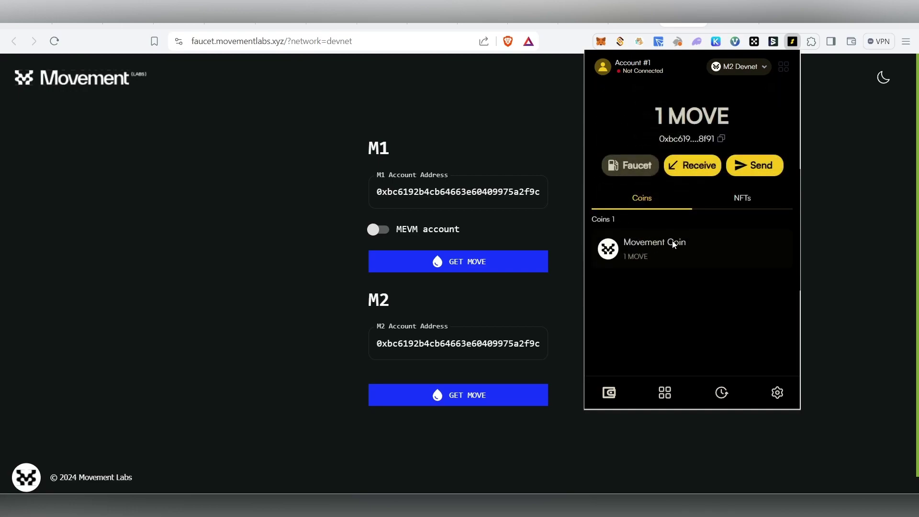
left_click(728, 68)
left_click(643, 201)
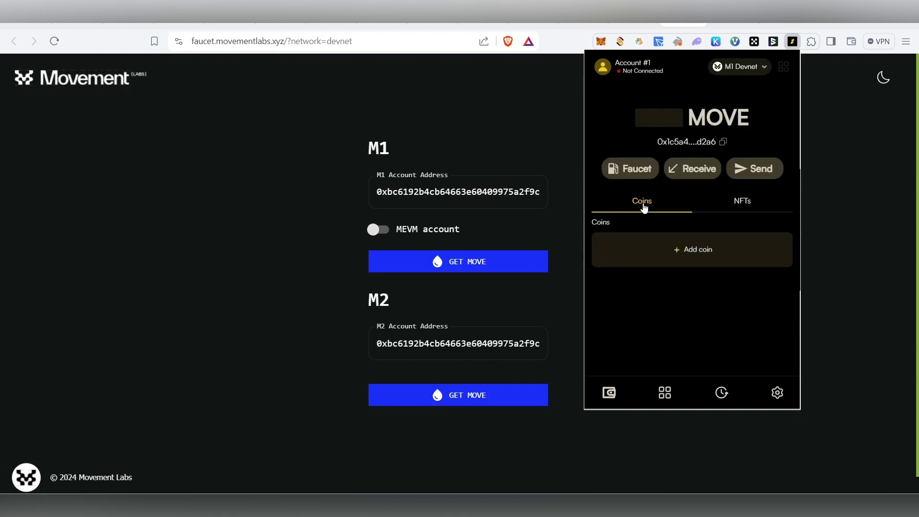
left_click(638, 169)
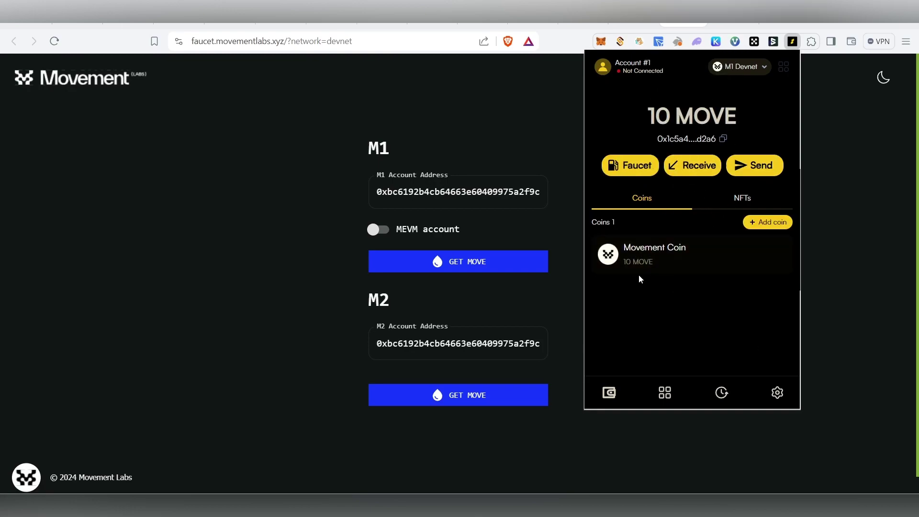
Step: Set the wallet network to M1 Devnet and return to the Razor DEX swap page
left_click(727, 74)
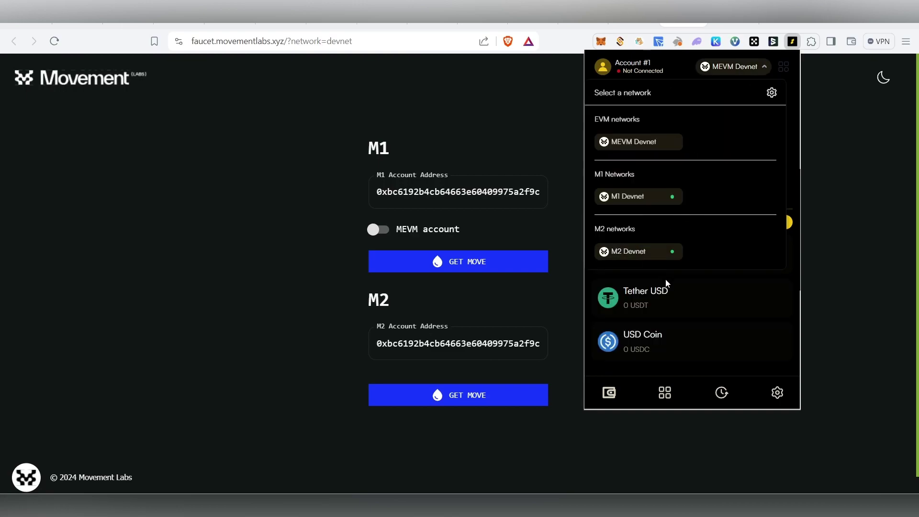
left_click(631, 197)
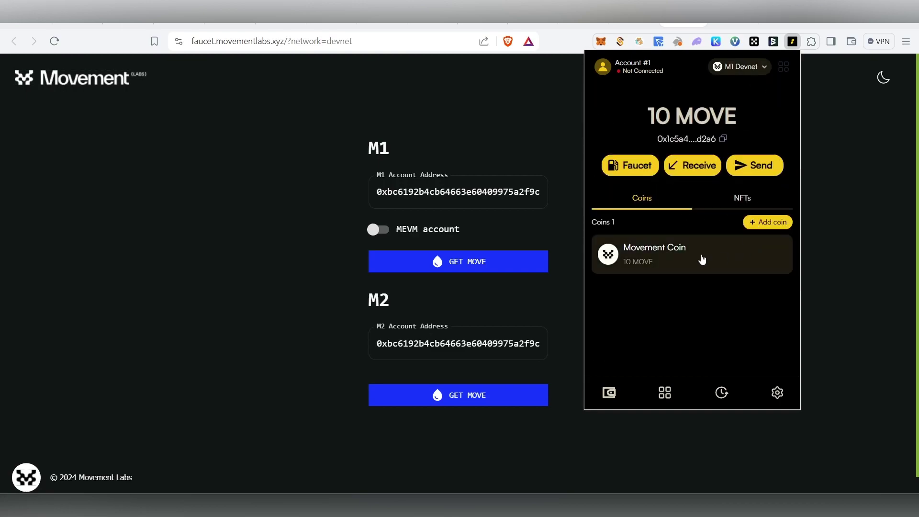
left_click_drag(647, 115, 763, 111)
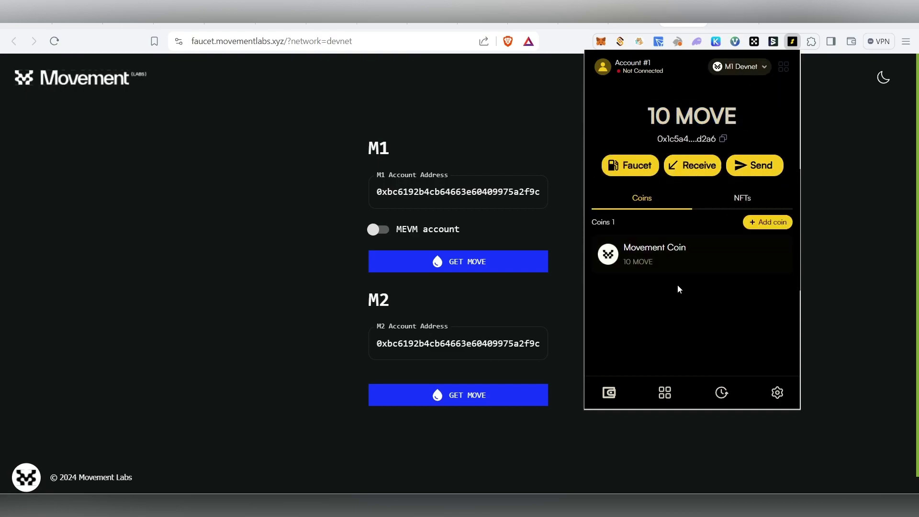
left_click(734, 14)
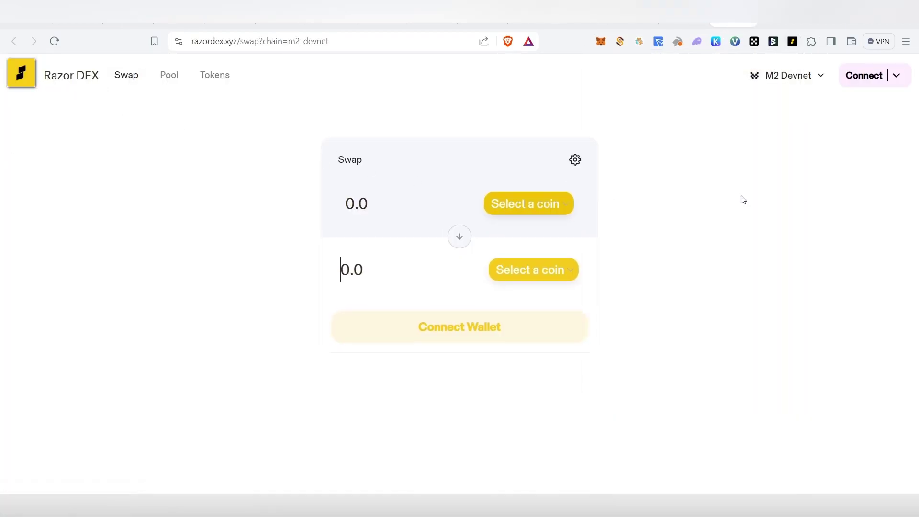
Step: Connect Razor Wallet to Razor DEX and approve its account access request
left_click(855, 78)
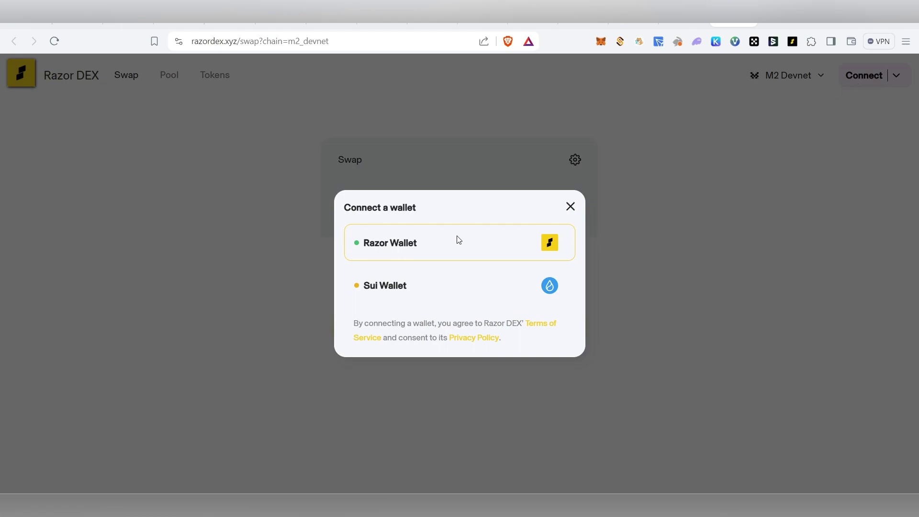
left_click(482, 252)
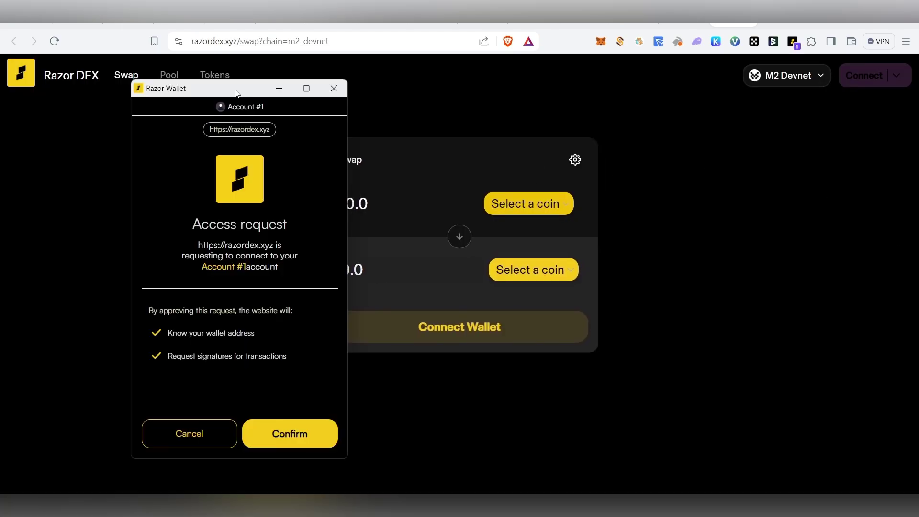
left_click_drag(235, 94, 442, 96)
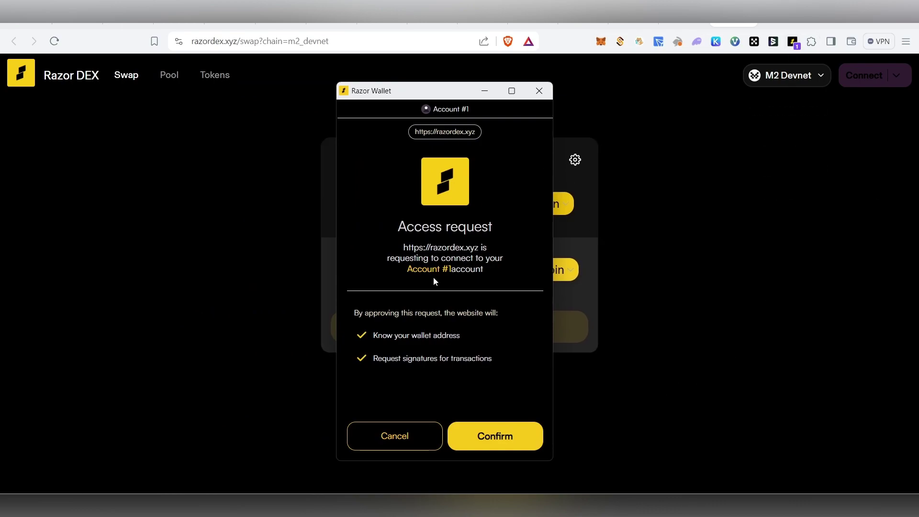
left_click_drag(468, 90, 622, 91)
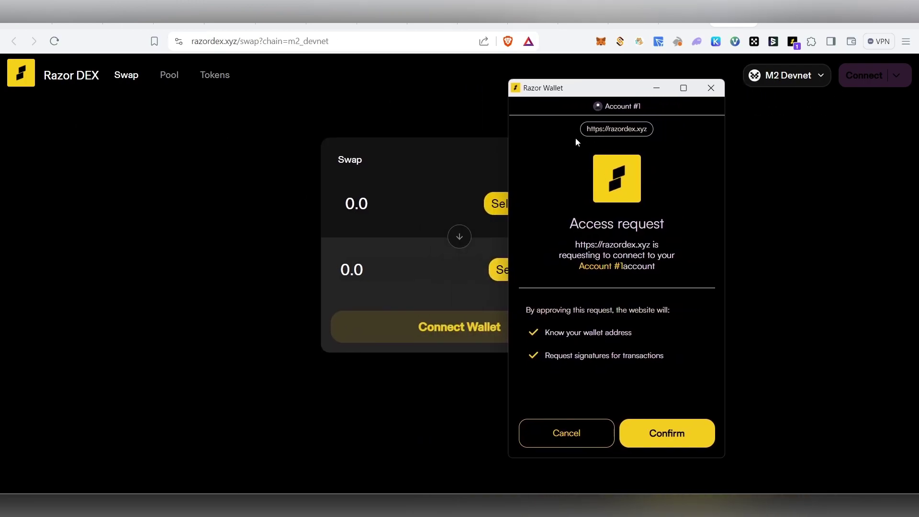
left_click(622, 438)
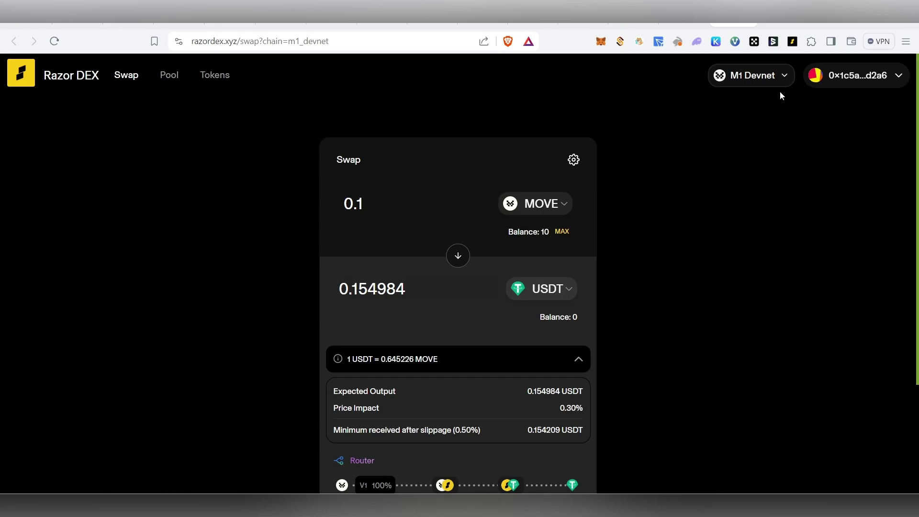
Step: Set the swap to sell 1 MOVE for USDT
mouse_move(781, 95)
scroll(812, 230, "down", 3)
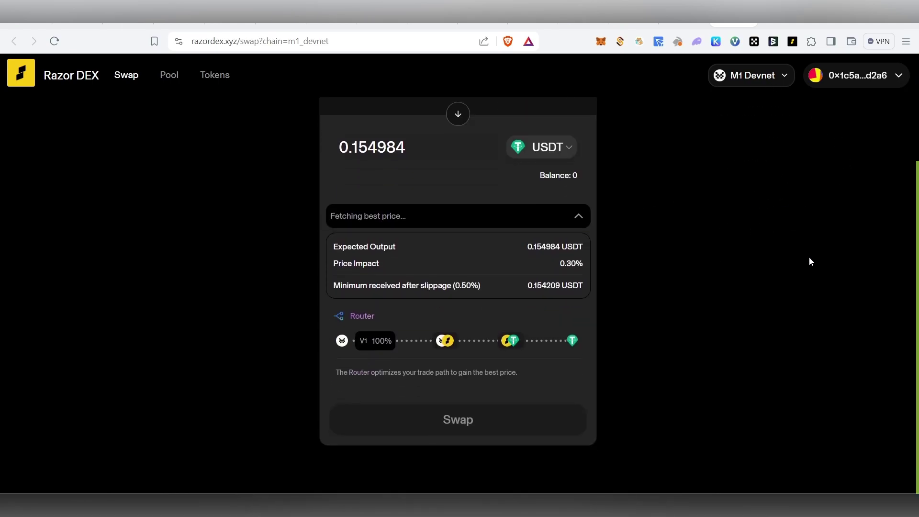
scroll(809, 259, "up", 3)
scroll(618, 337, "down", 3)
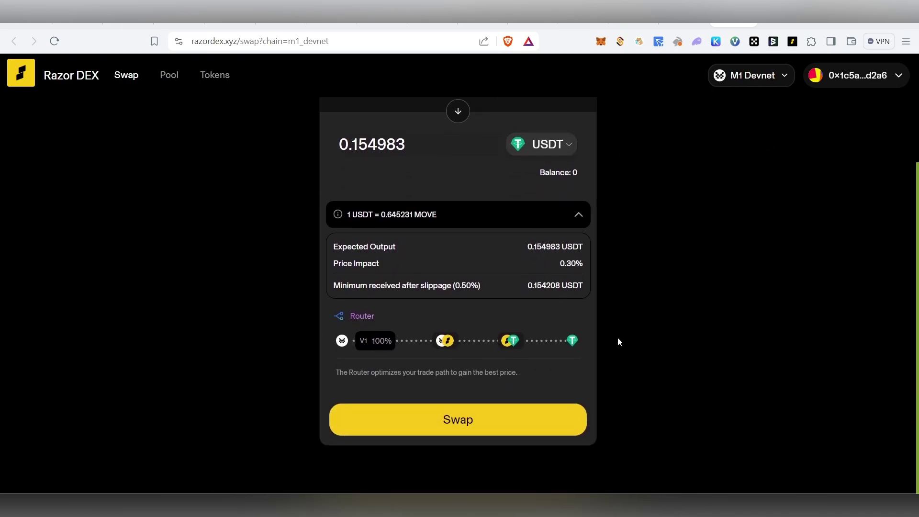
scroll(619, 358, "up", 3)
left_click_drag(372, 205, 308, 206)
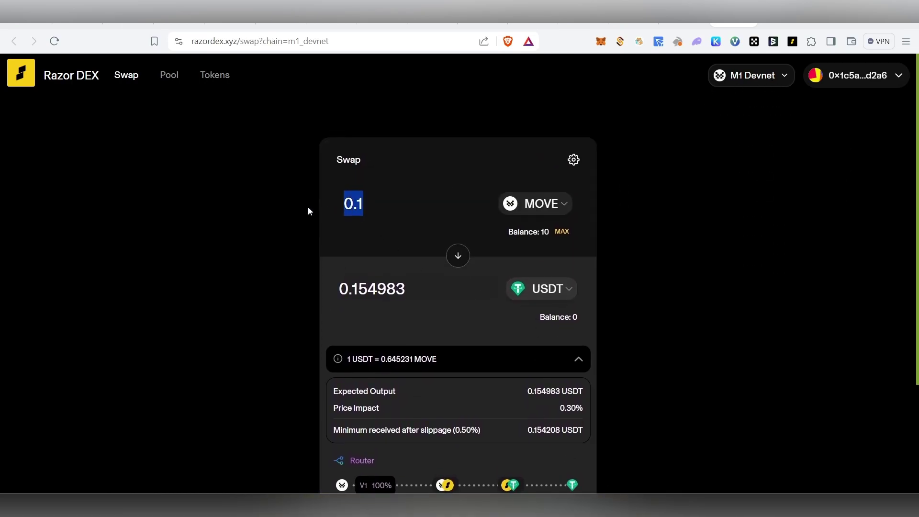
left_click(535, 205)
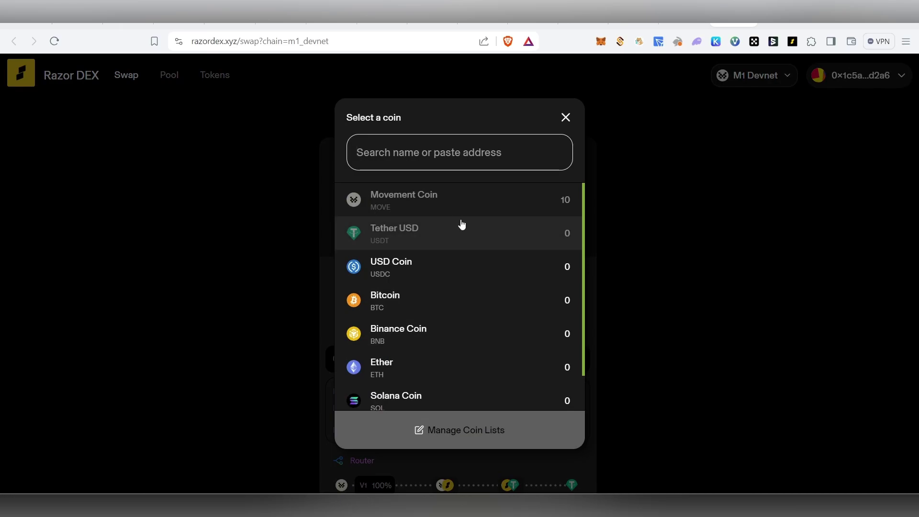
left_click(566, 117)
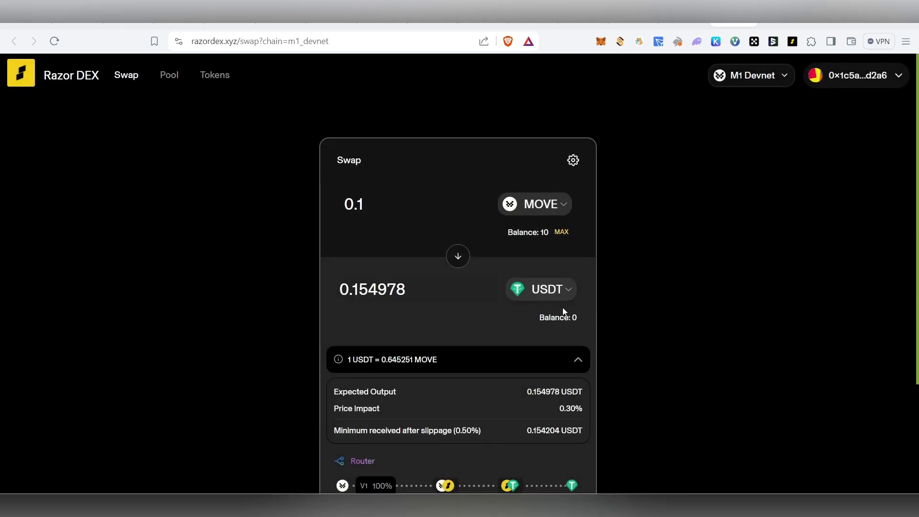
double_click(329, 211)
type("1")
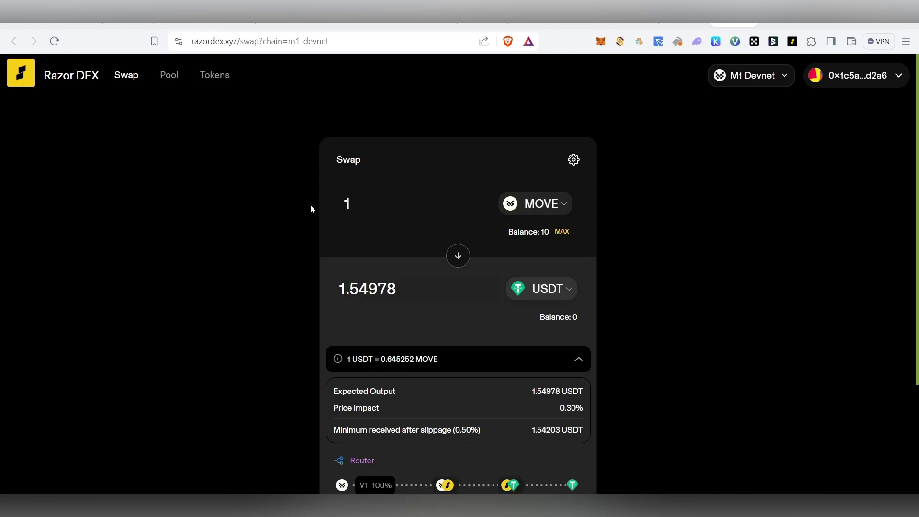
scroll(524, 372, "down", 3)
Step: Confirm the 1 MOVE to USDT swap, sign it in Razor Wallet, and dismiss the notice
left_click(527, 428)
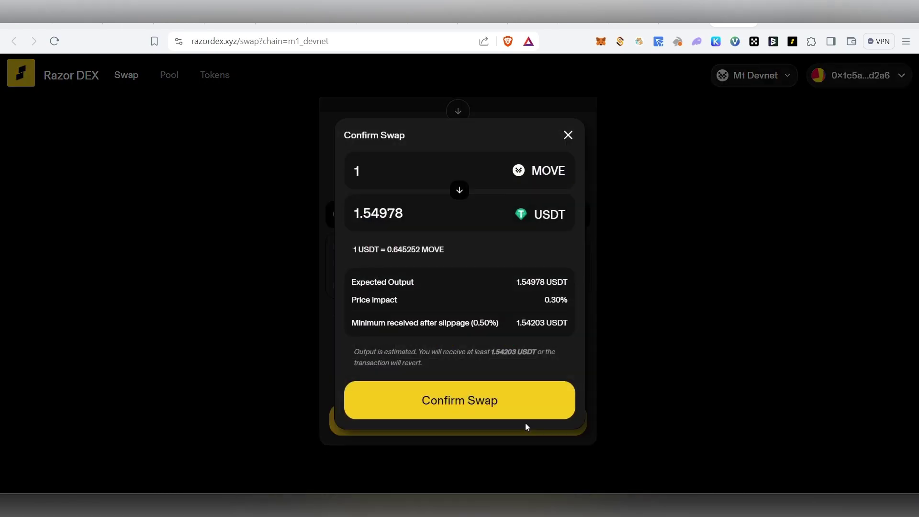
left_click(521, 400)
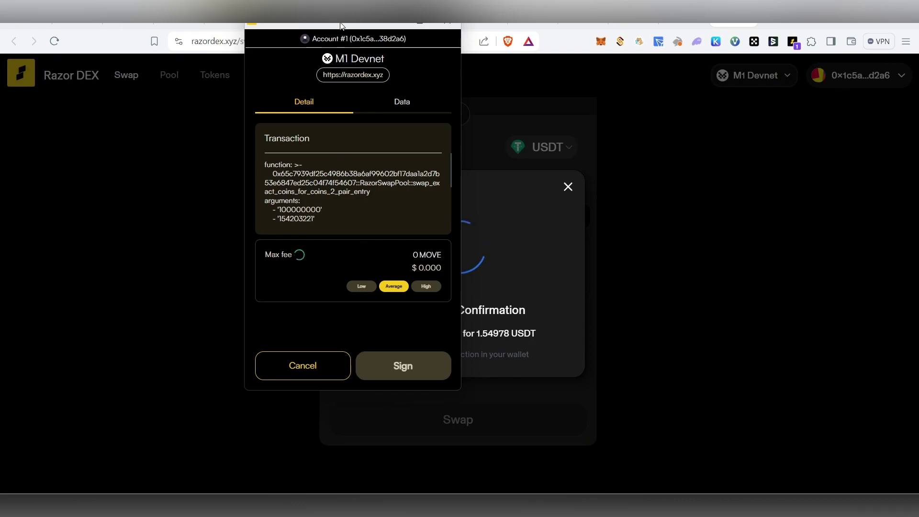
left_click_drag(339, 18, 341, 50)
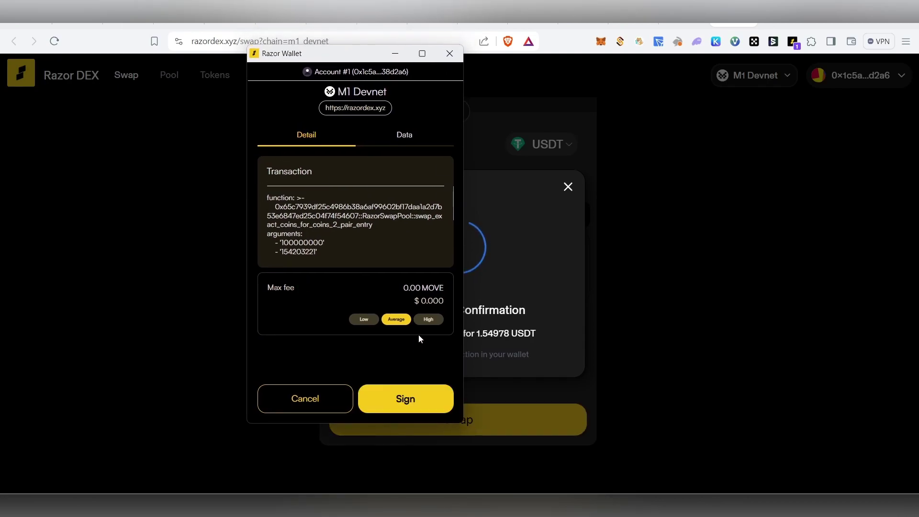
left_click(409, 398)
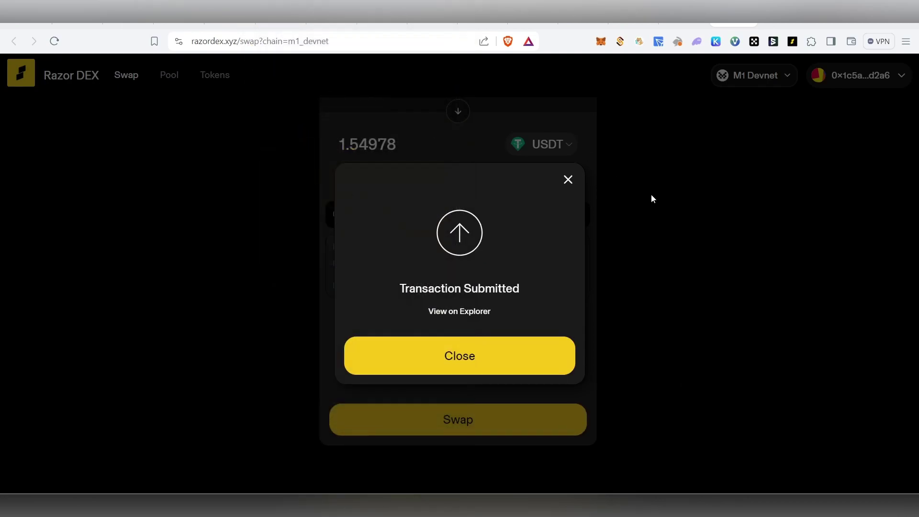
left_click_drag(393, 283, 520, 288)
left_click(562, 306)
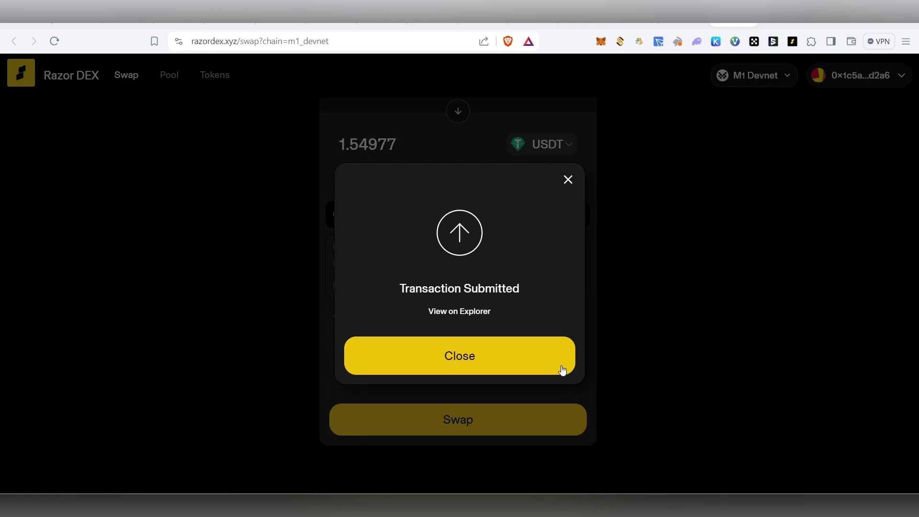
left_click(536, 354)
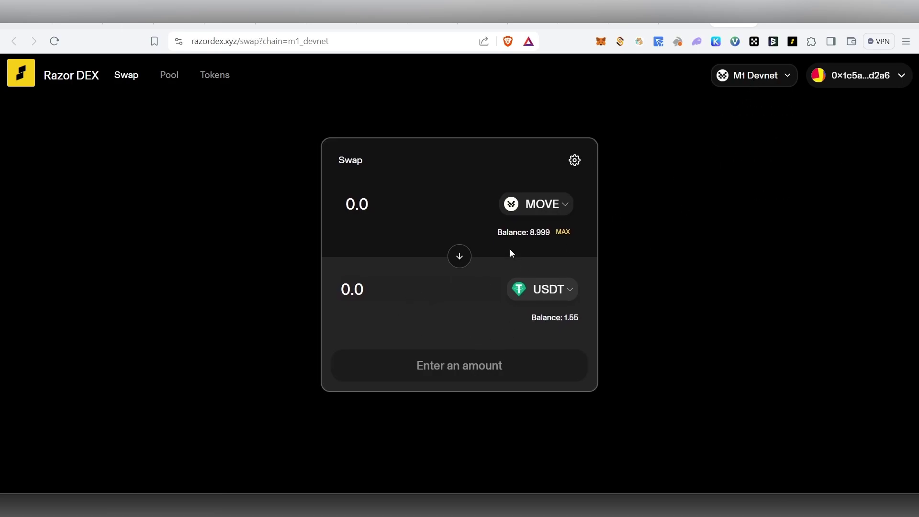
Step: Set up and confirm a 1 MOVE to USD Coin swap
left_click(536, 204)
left_click(240, 230)
left_click(527, 292)
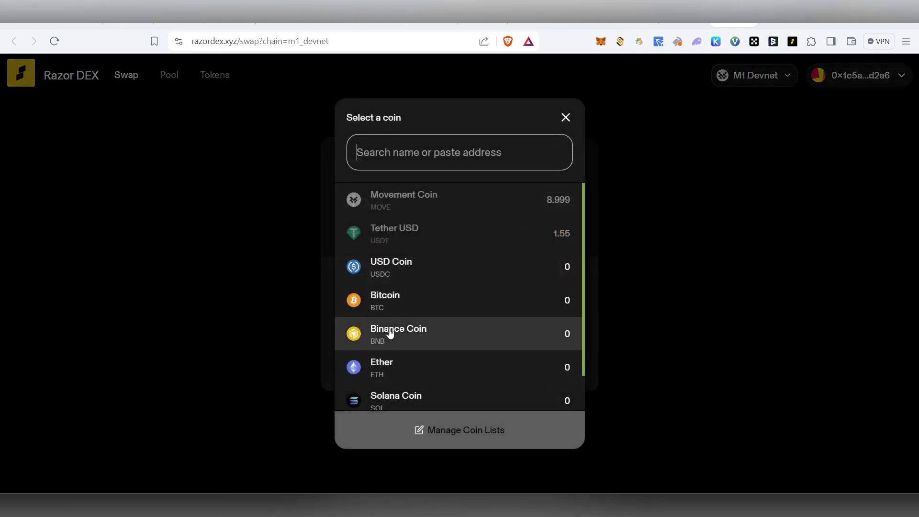
left_click(483, 279)
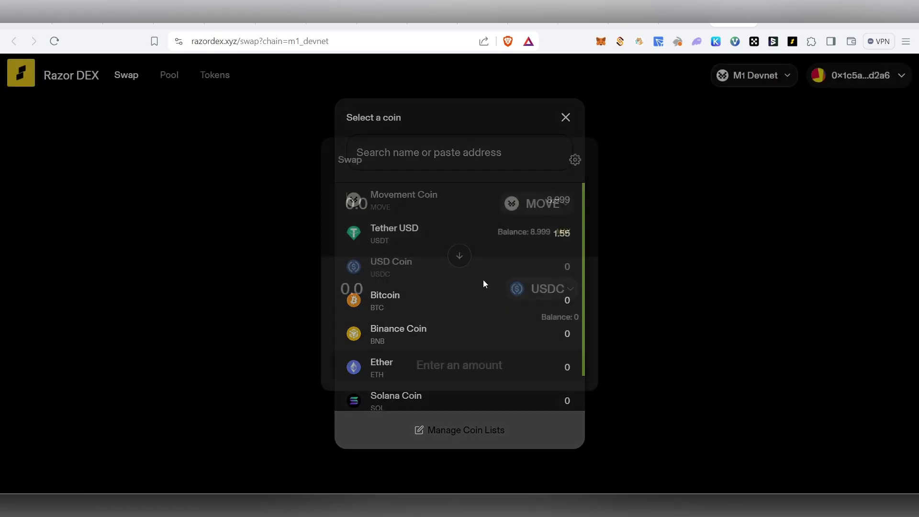
type("1")
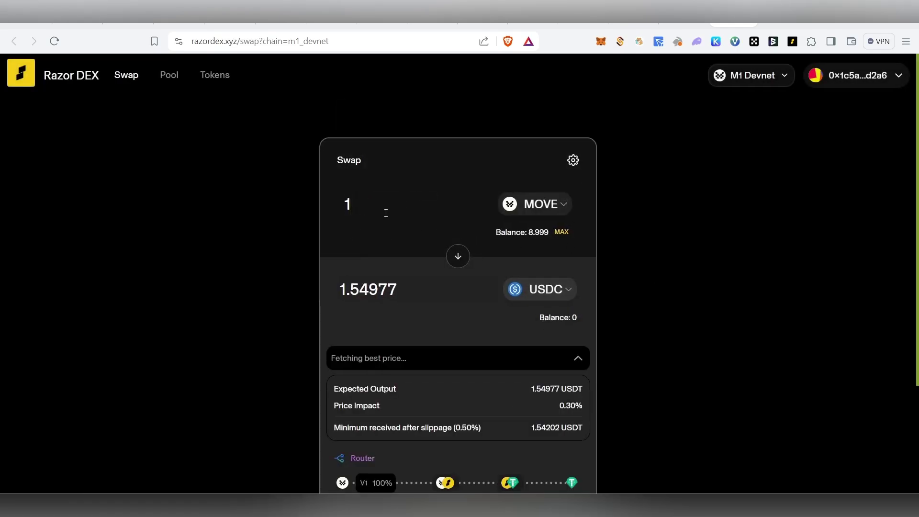
scroll(479, 382, "down", 3)
left_click(506, 426)
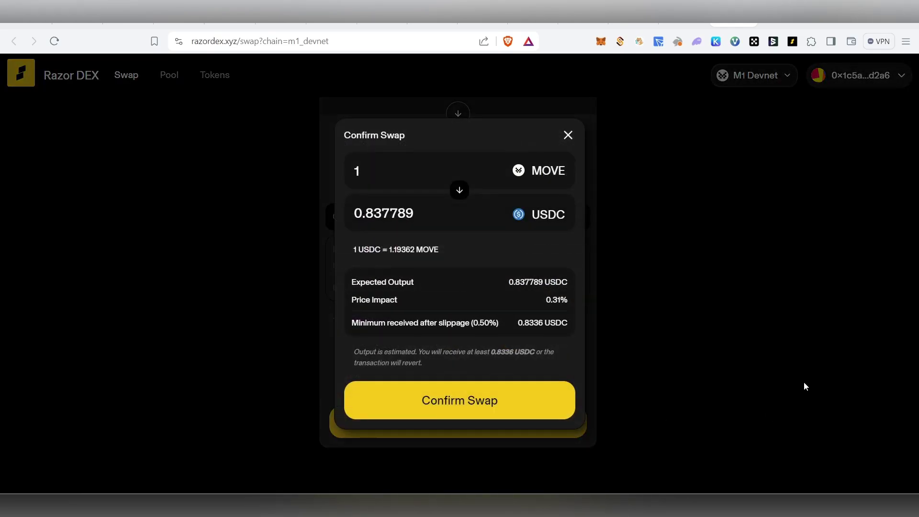
left_click(554, 414)
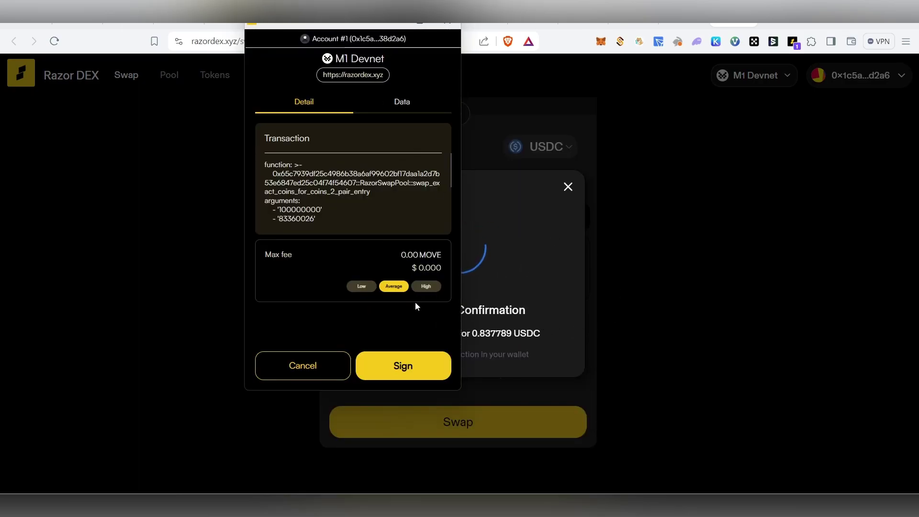
Step: Sign the MOVE-to-USDC and MOVE-to-BNB swaps in Razor Wallet, dismissing each submitted notice
left_click(413, 362)
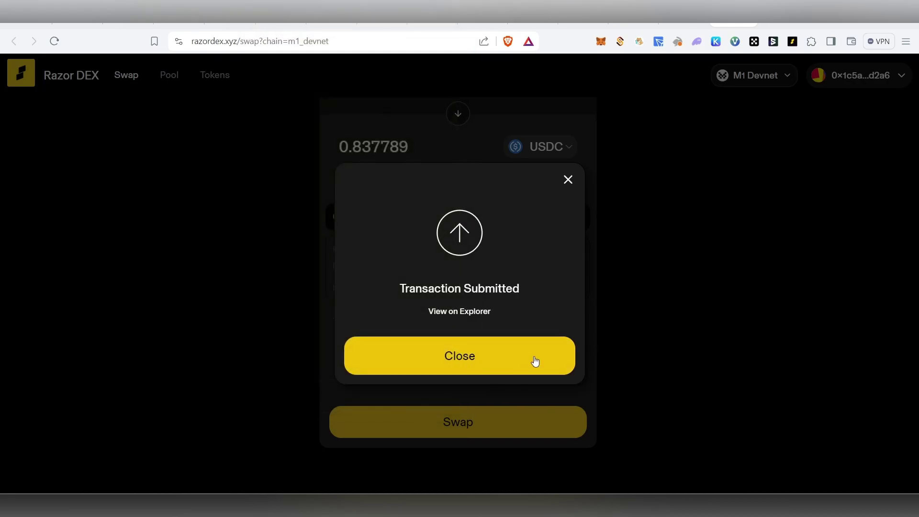
left_click(505, 343)
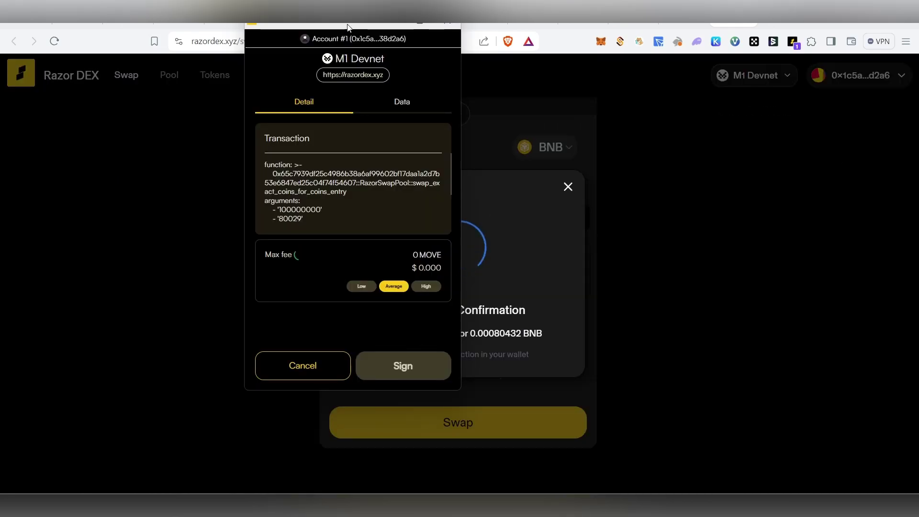
left_click(396, 378)
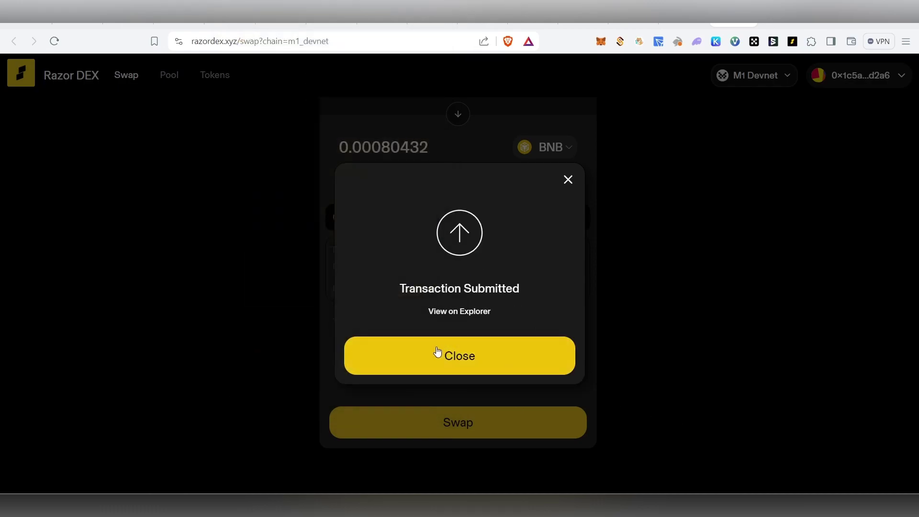
left_click(437, 353)
left_click(558, 289)
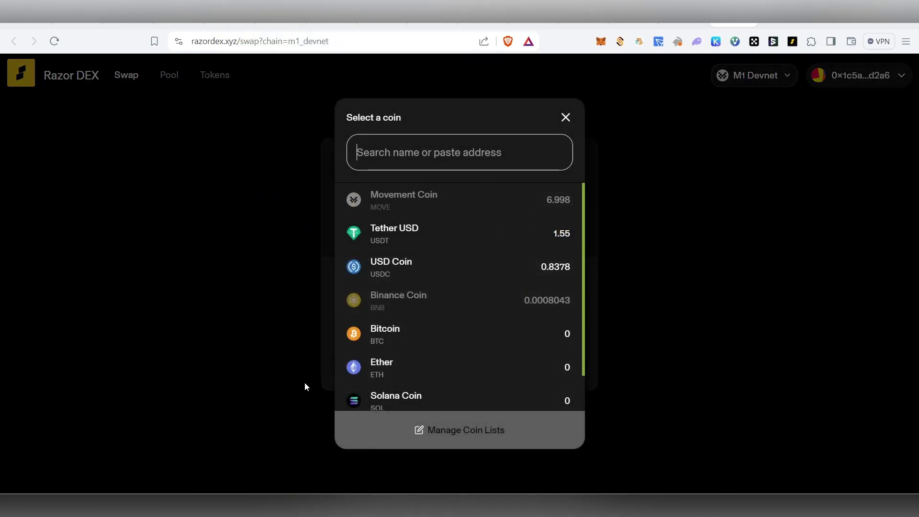
Step: Set up a swap of 1 MOVE for Bitcoin (BTC)
left_click(404, 339)
left_click(380, 212)
type("1")
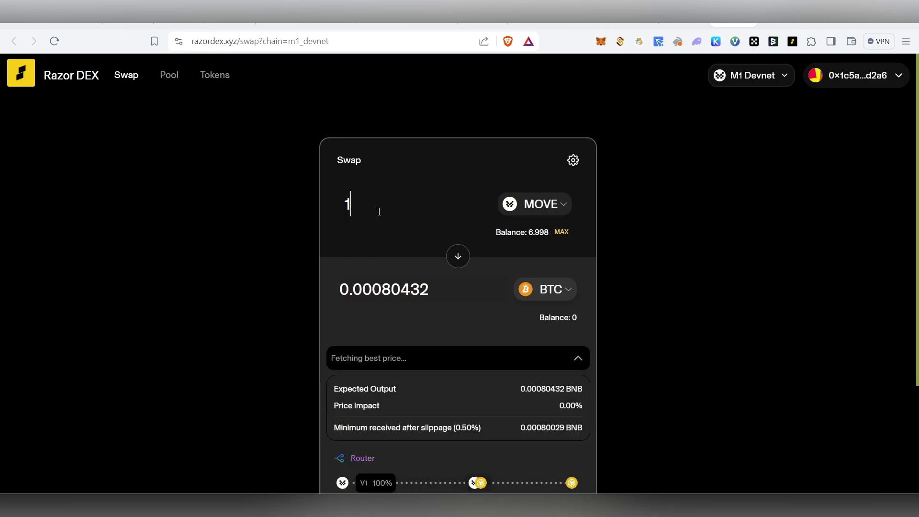
scroll(347, 274, "down", 3)
Step: Confirm and sign the swap, receiving 0.00002445 BTC and leaving 5.998 MOVE
left_click(498, 429)
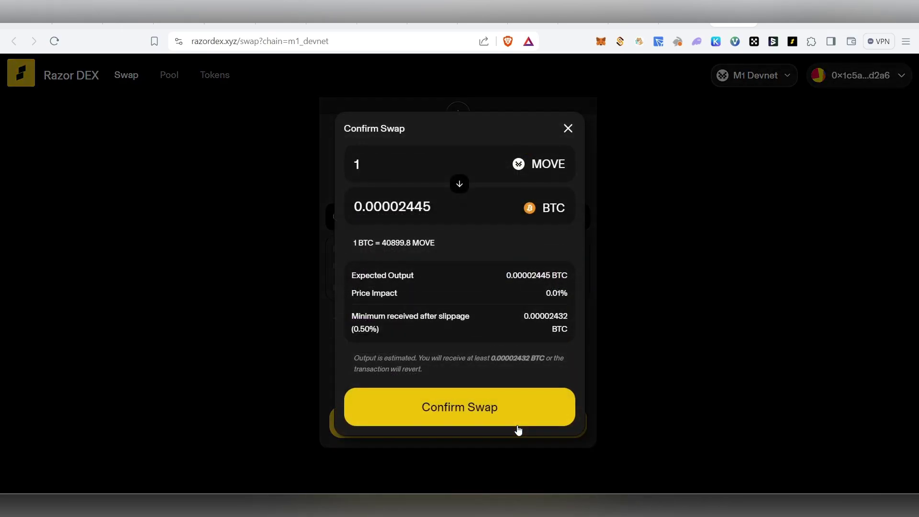
left_click(523, 411)
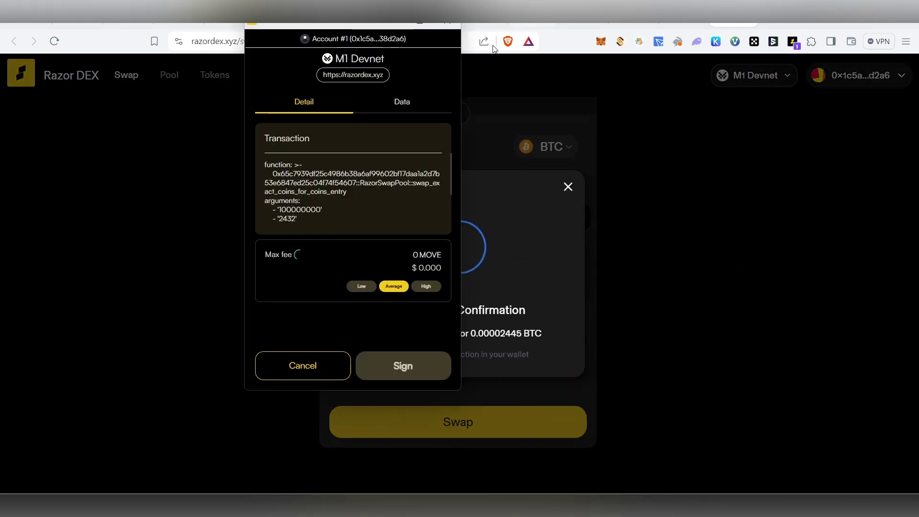
left_click(418, 377)
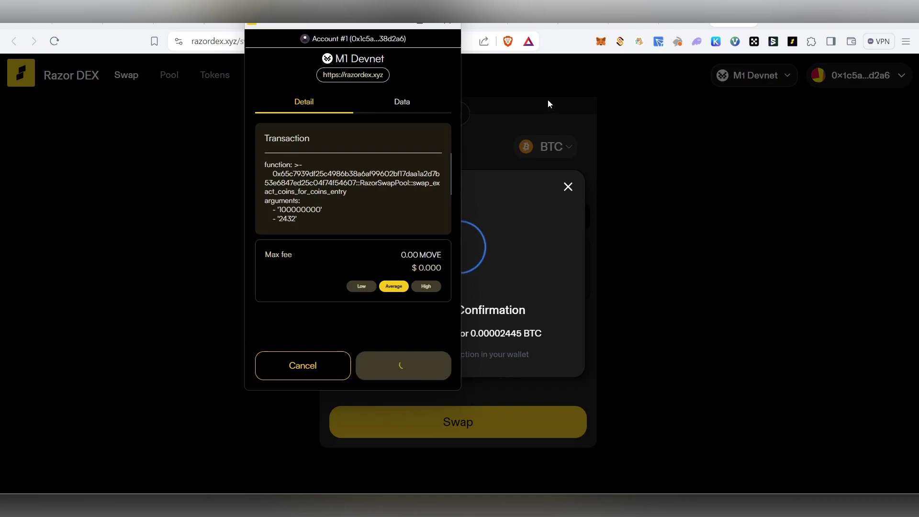
left_click(510, 358)
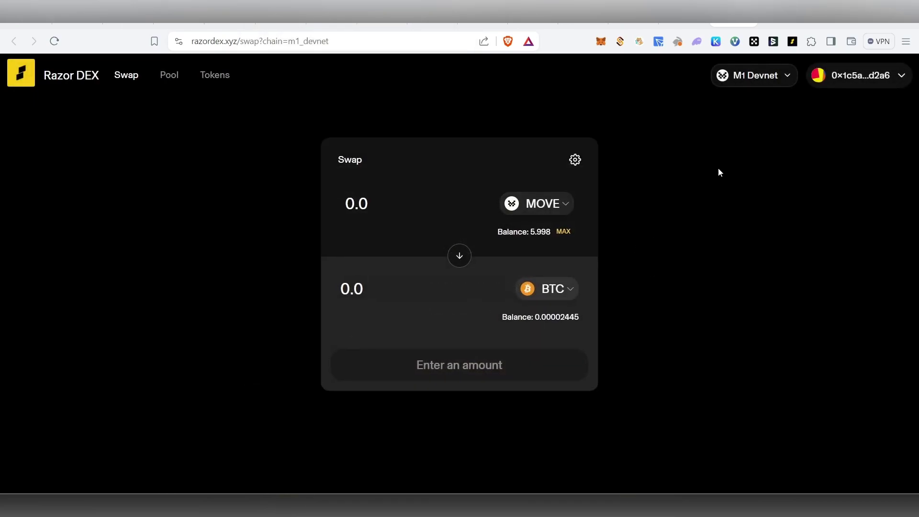
left_click(776, 77)
Step: Switch to M2 Devnet and choose Movement Coin (MOVE) as the coin to pay with
left_click(747, 197)
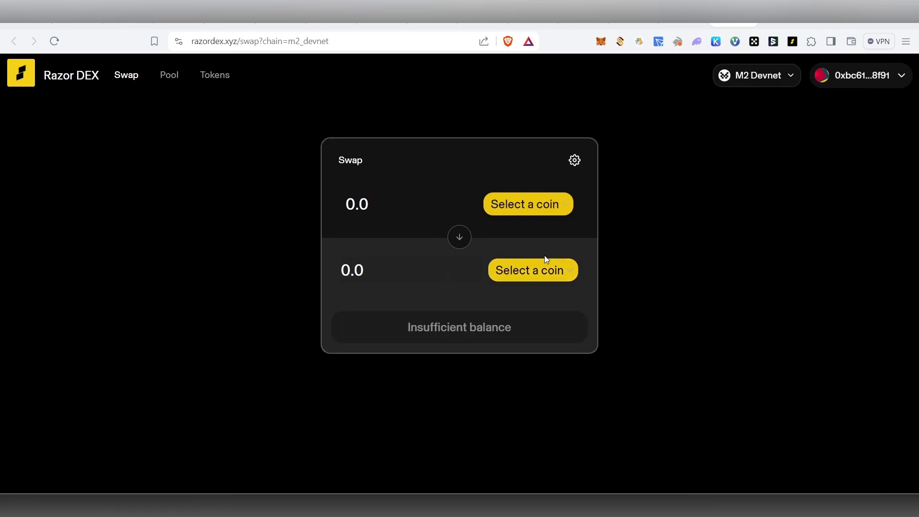
left_click(546, 207)
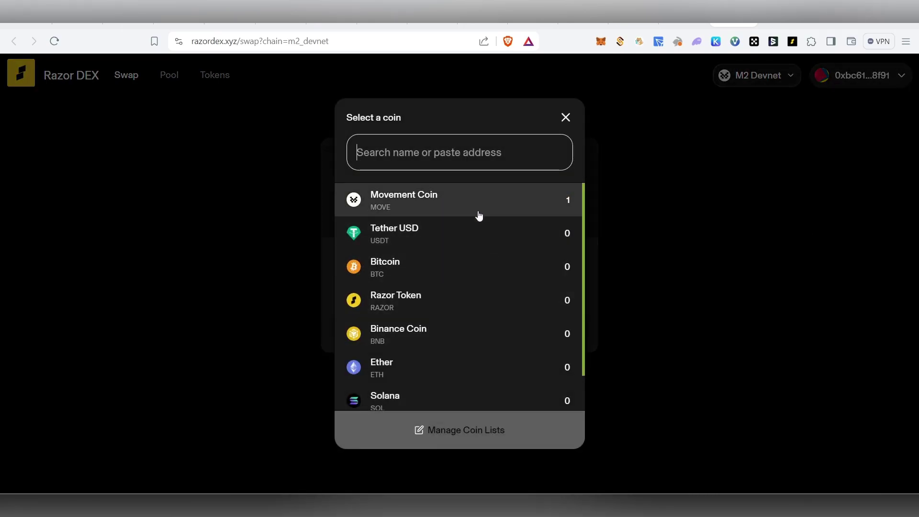
left_click(479, 211)
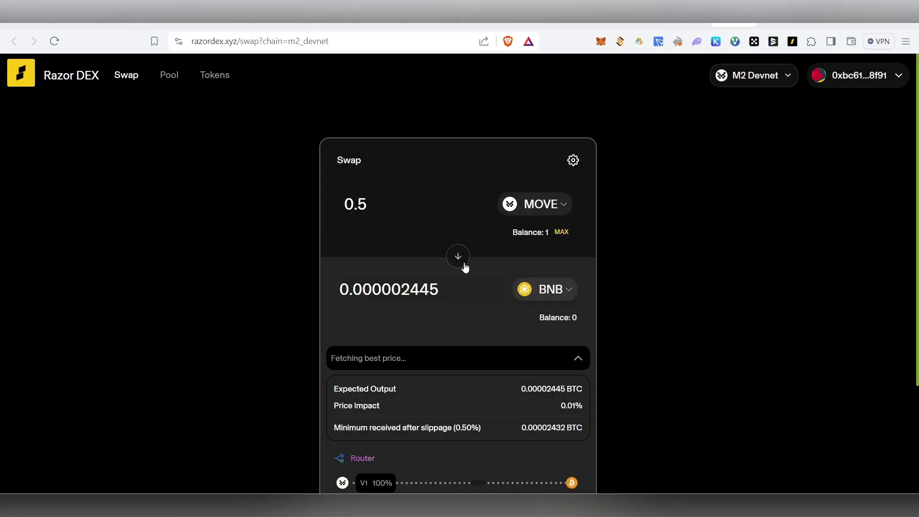
Step: Review the MOVE-to-BNB quote, collapsing and re-expanding the price details
scroll(464, 263, "down", 3)
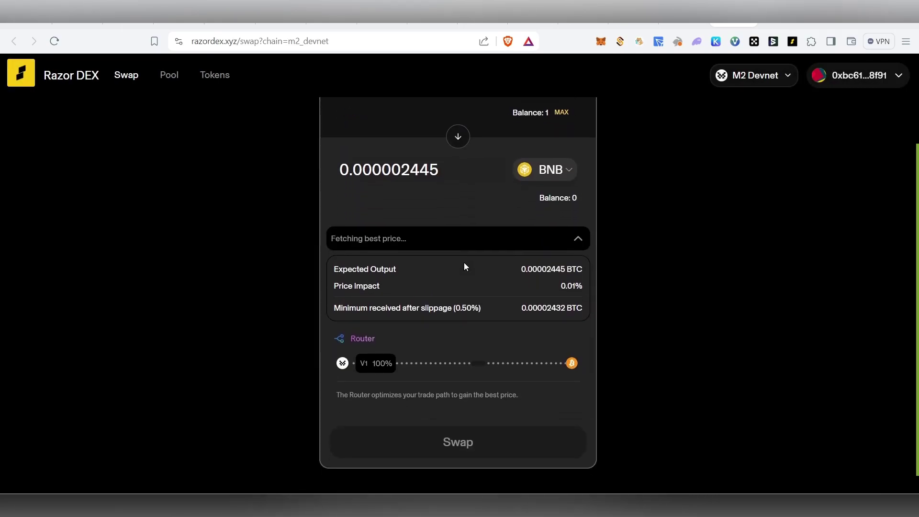
scroll(470, 263, "up", 3)
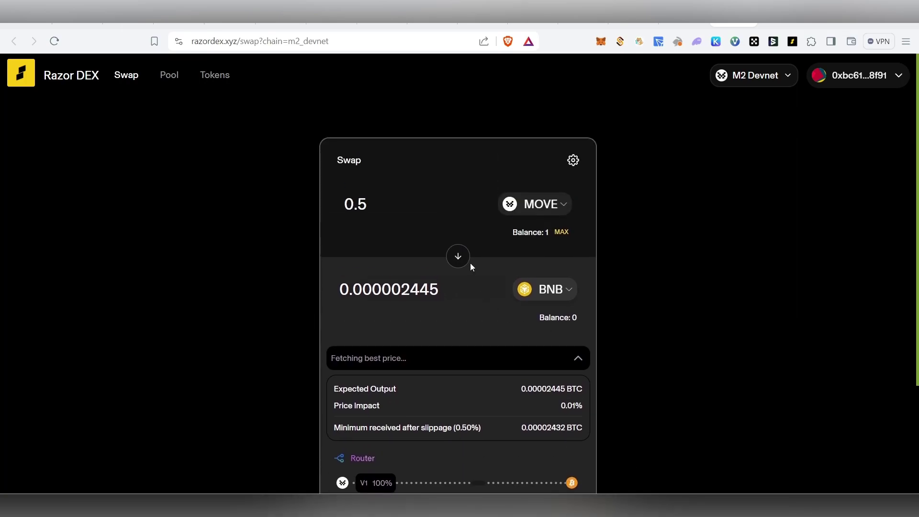
left_click(571, 359)
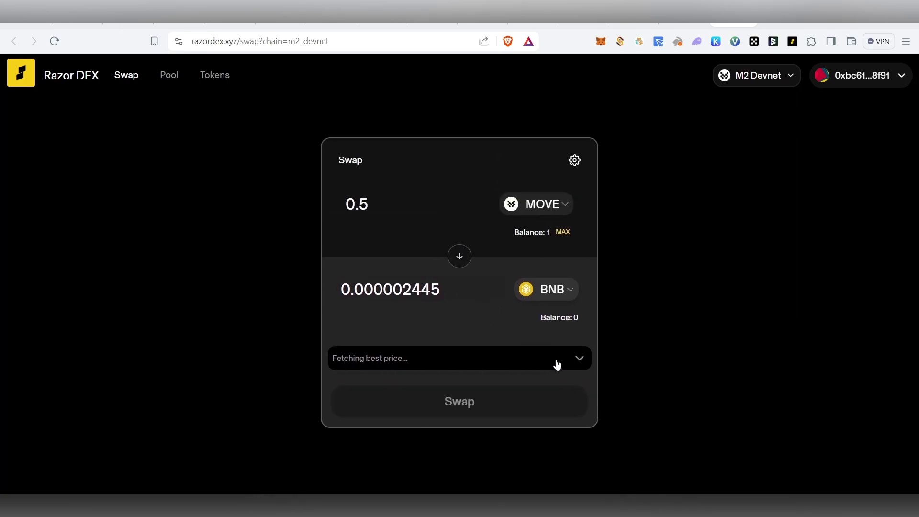
left_click(557, 364)
scroll(441, 359, "down", 3)
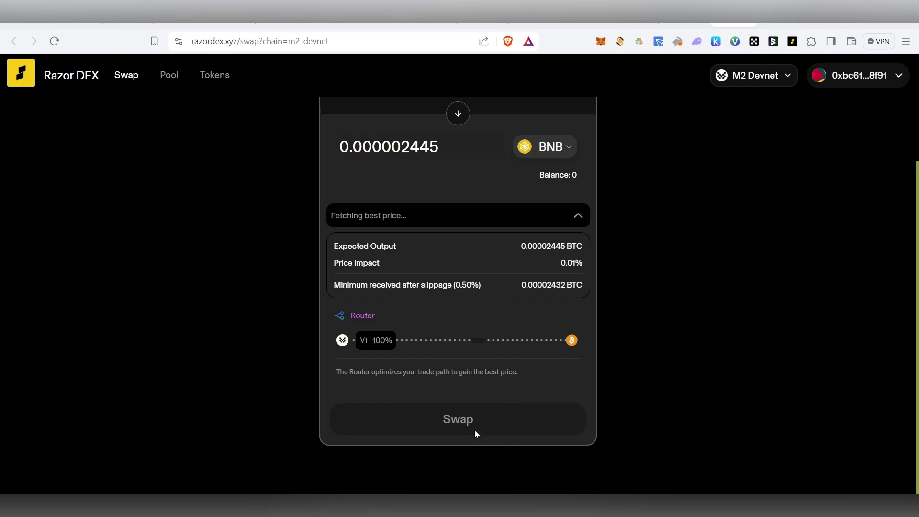
scroll(594, 433, "up", 1)
scroll(475, 337, "up", 2)
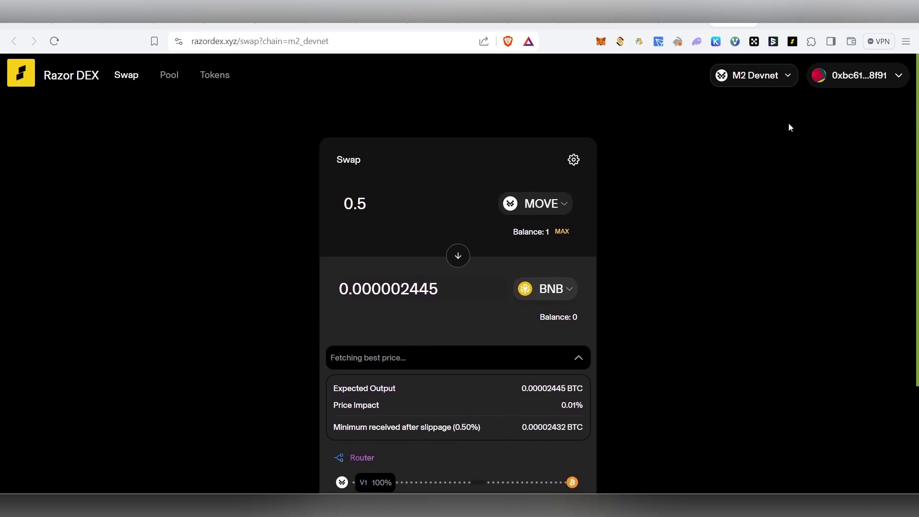
Step: Switch the network to M1 Devnet and then back to M2 Devnet
left_click(760, 76)
left_click(718, 134)
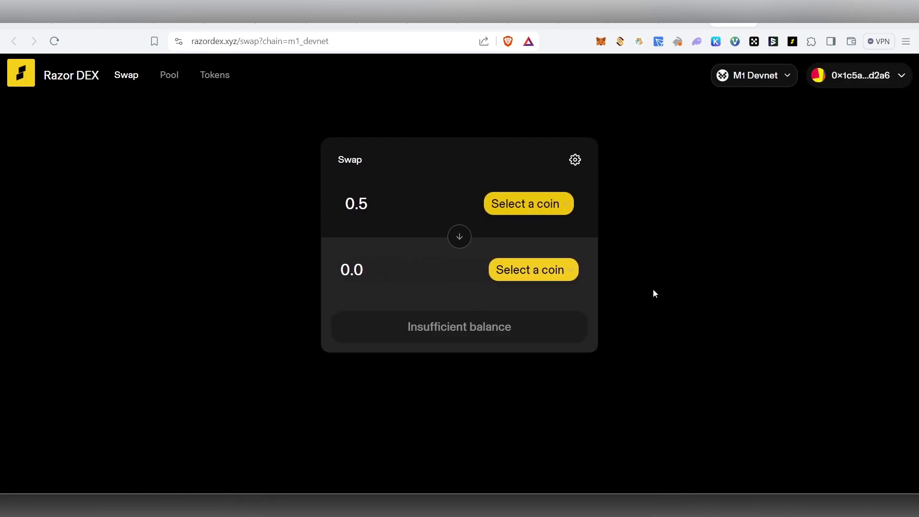
left_click(785, 79)
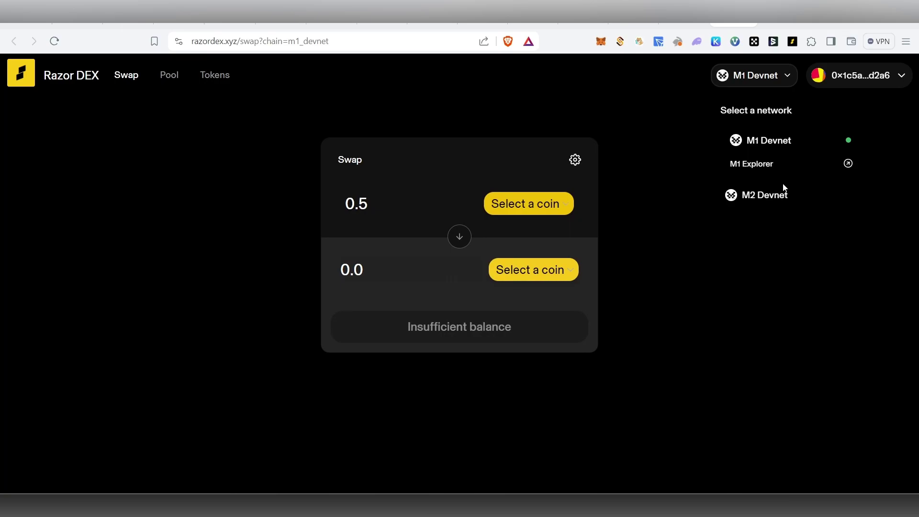
left_click(771, 196)
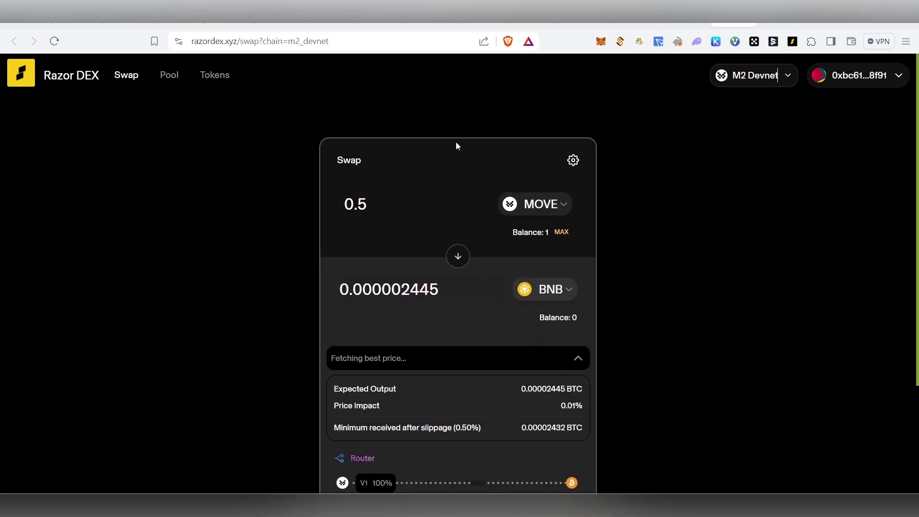
Step: Check Daily Test Quest 1 in the Test Quest Container, then return to Movement's space page showing 20 points
left_click(433, 14)
scroll(450, 243, "down", 5)
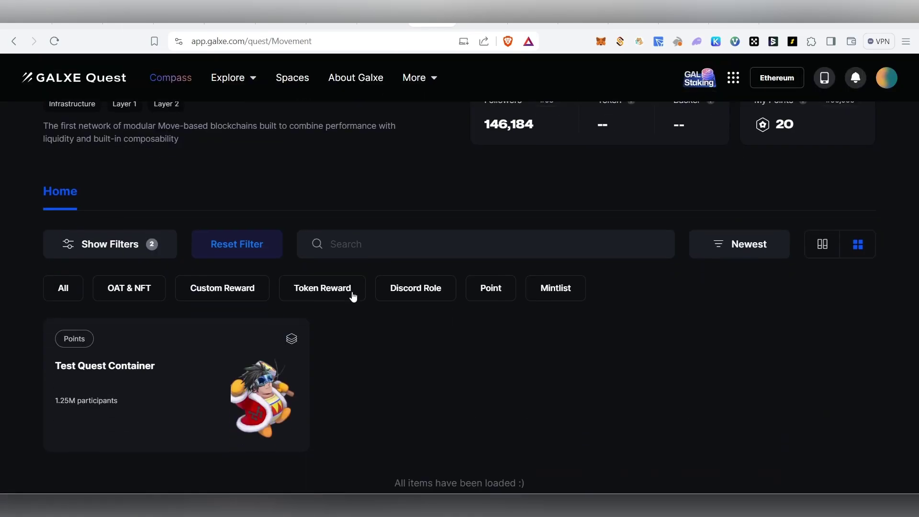
left_click(295, 407)
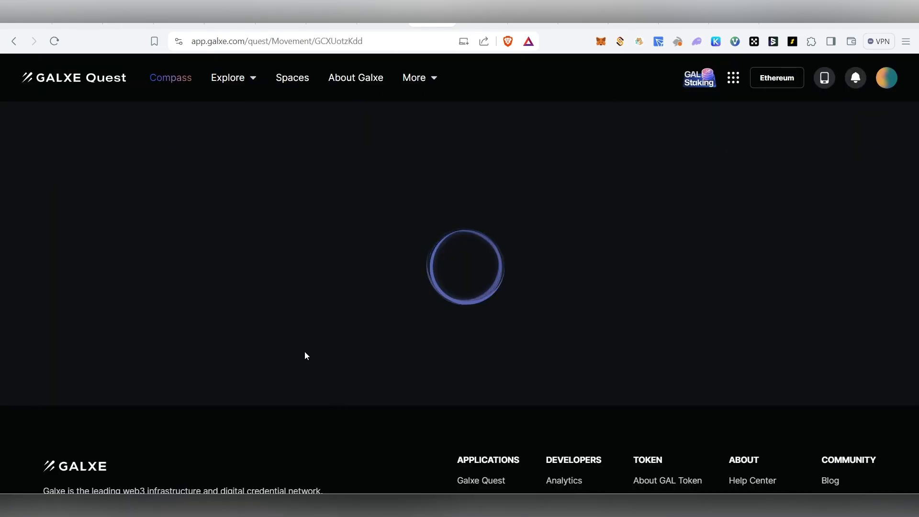
scroll(308, 356, "down", 7)
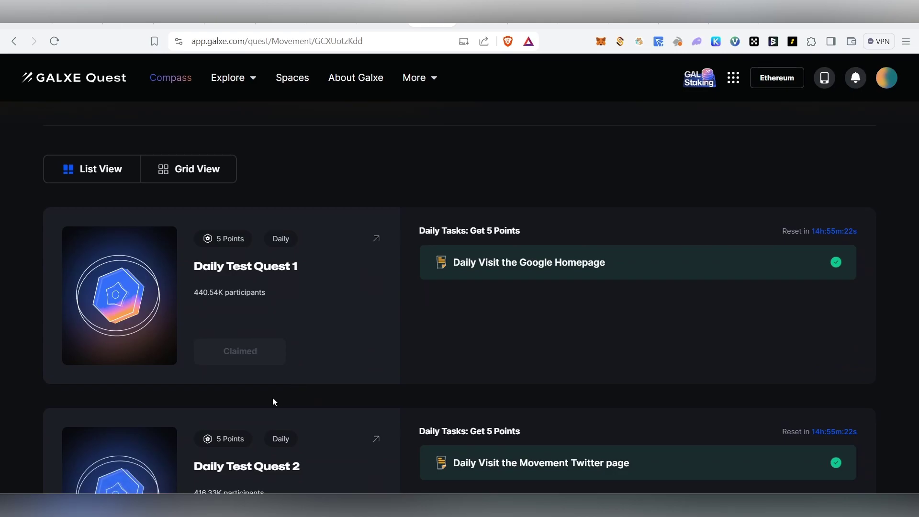
scroll(558, 380, "up", 5)
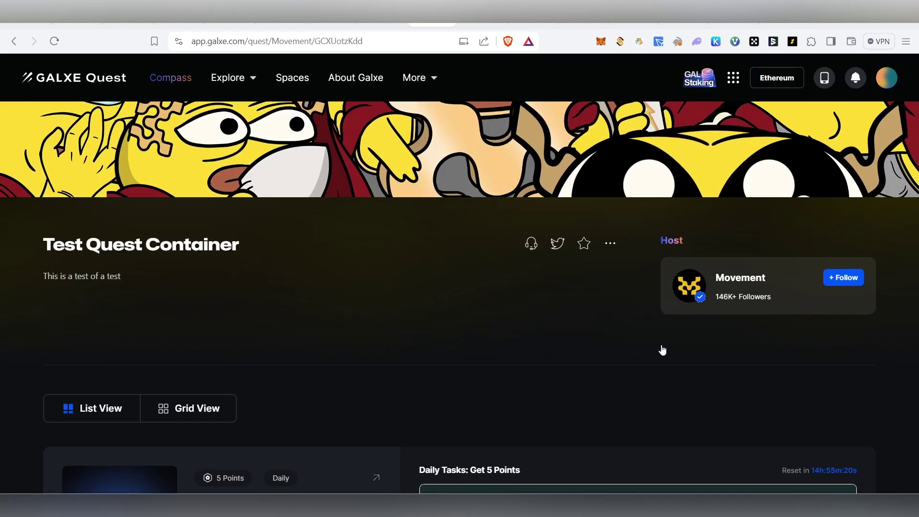
scroll(330, 415, "down", 5)
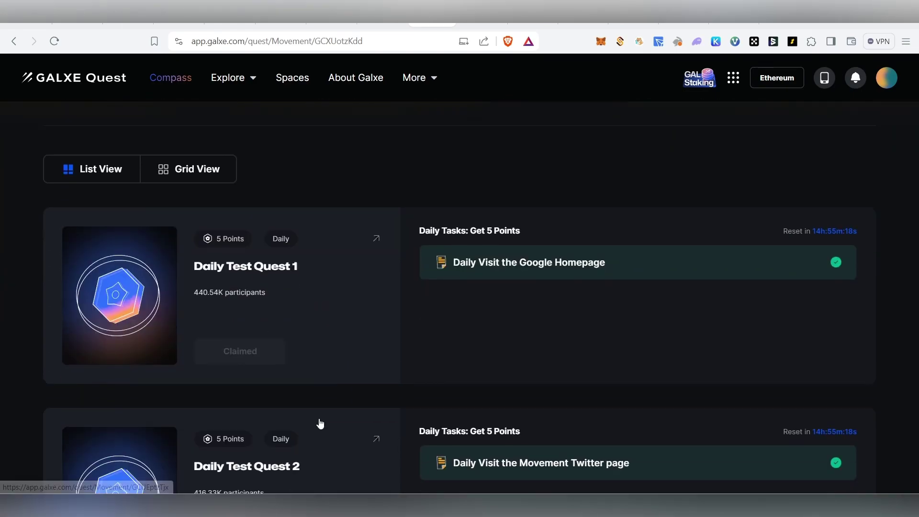
left_click(263, 314)
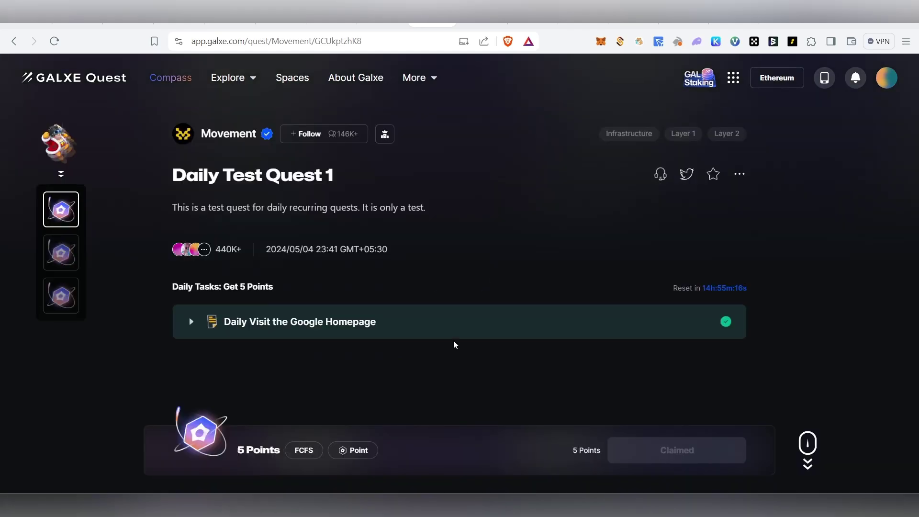
left_click(211, 138)
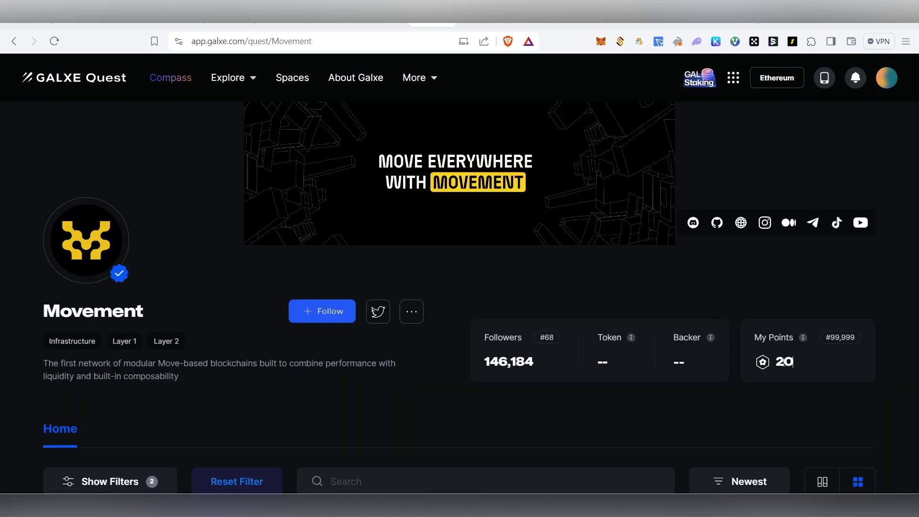
scroll(827, 380, "down", 3)
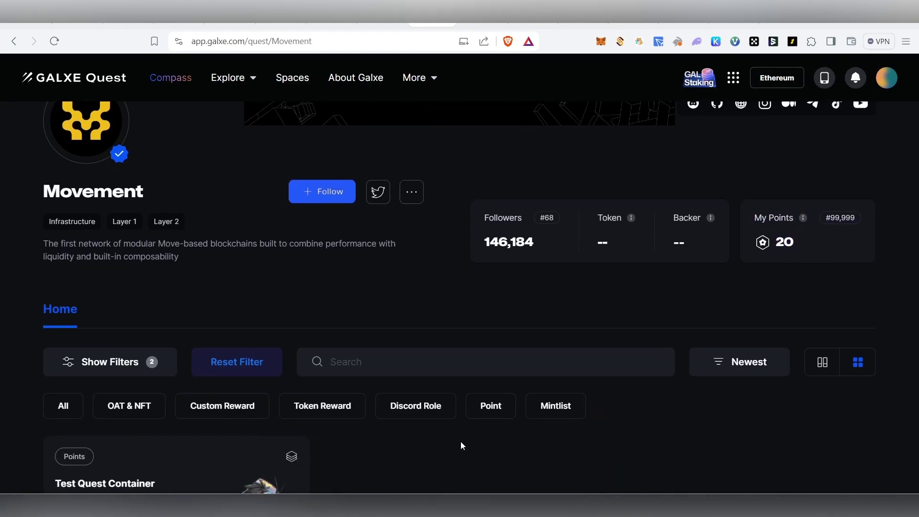